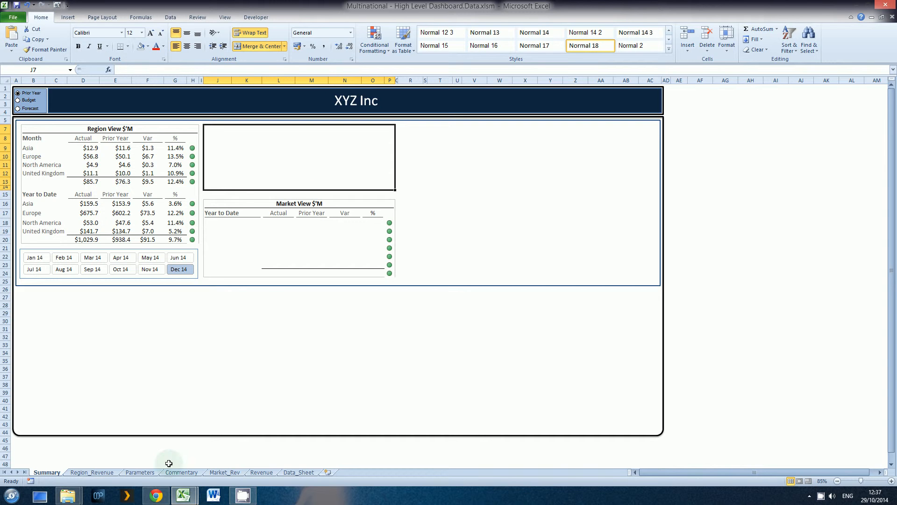
- Switch to the finished Multinational - High Level Dashboard workbook and copy the whole table A1:C13 from its Commentary sheet
click(185, 497)
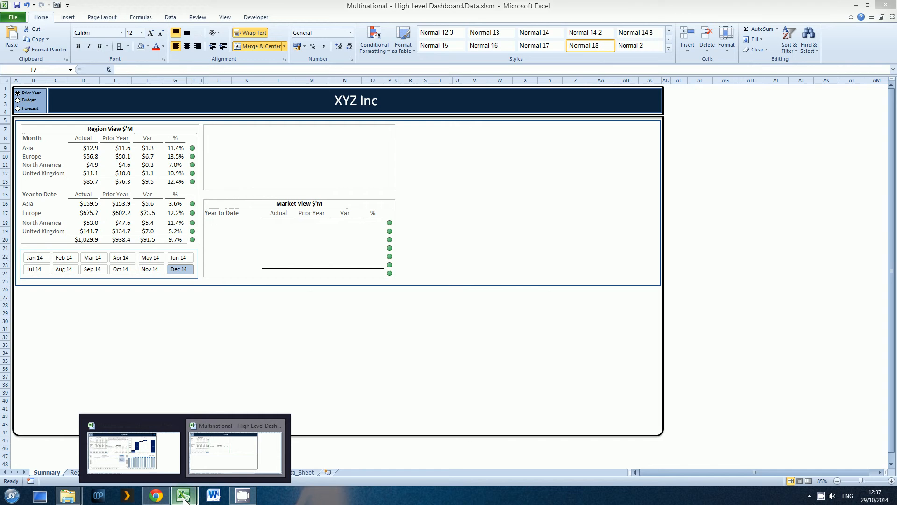
click(158, 464)
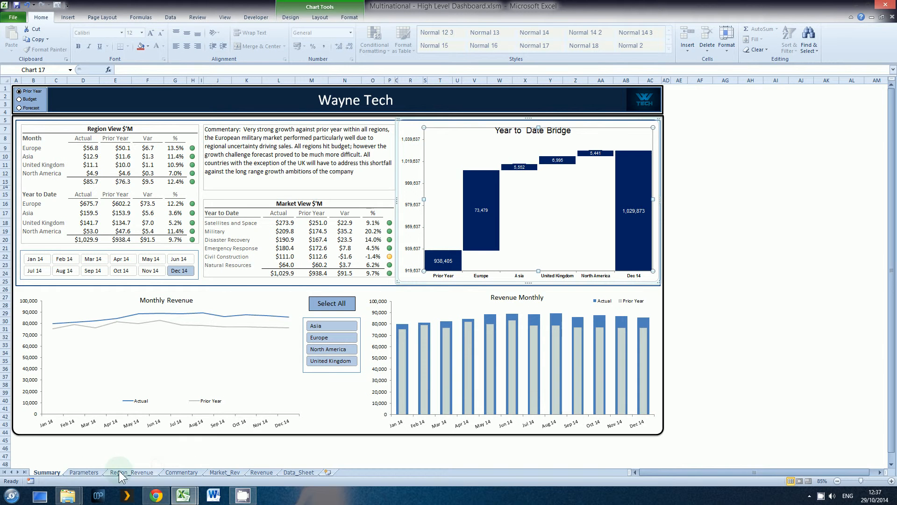
click(182, 472)
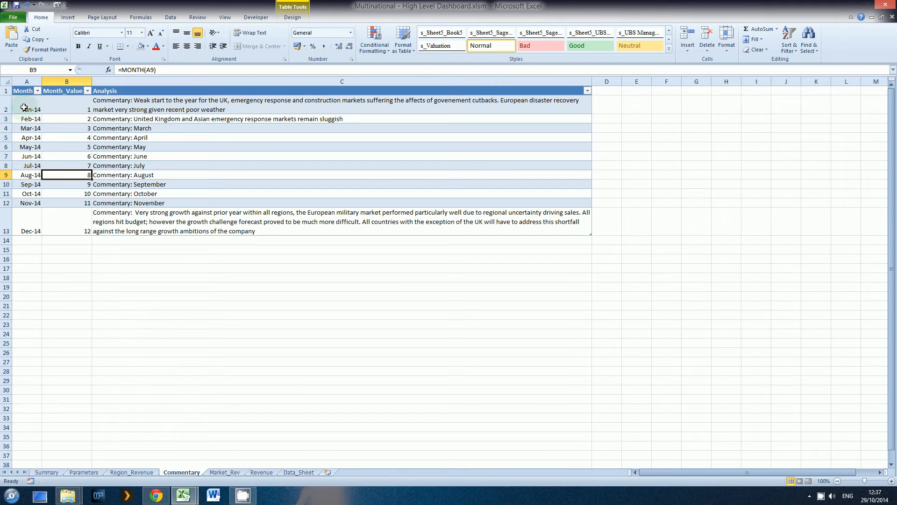
drag(22, 90, 201, 222)
key(ctrl+c)
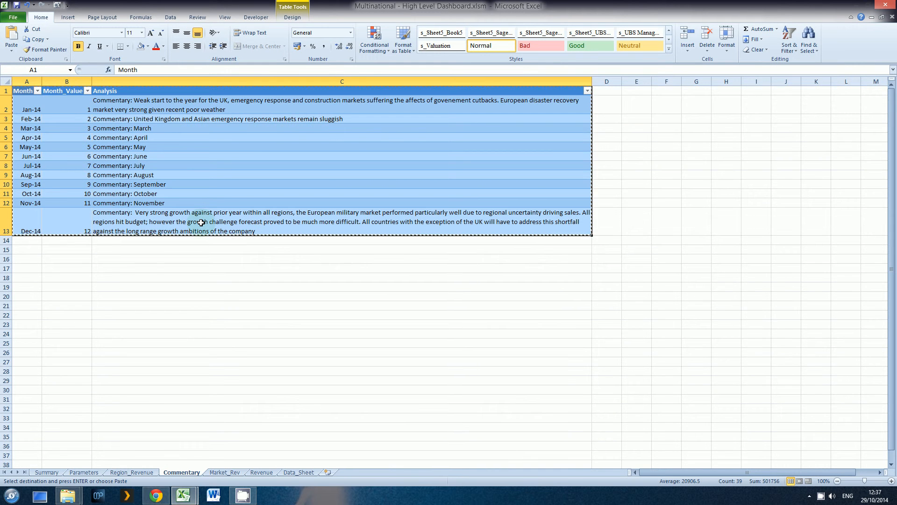
- Paste the copied commentary table into the Commentary sheet of the Multinational - High Level Dashboard.Data workbook
key(ctrl+Tab)
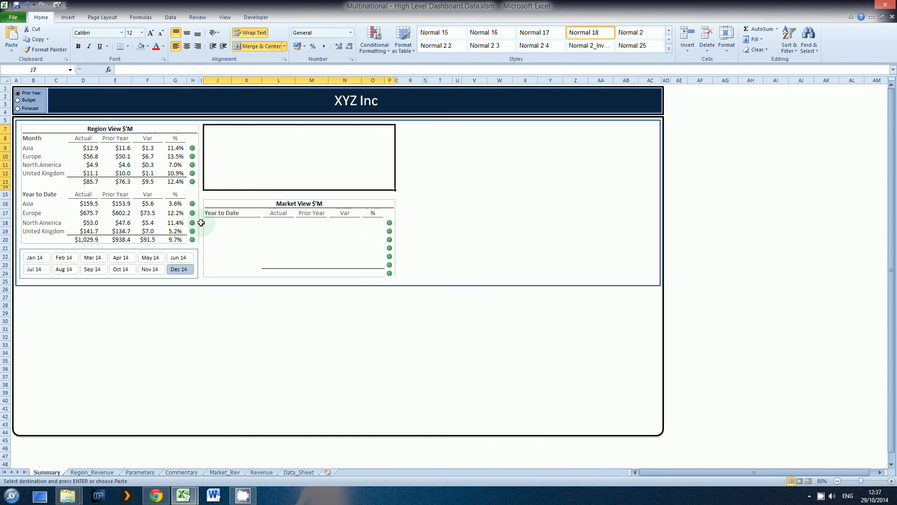
click(172, 472)
key(ctrl+v)
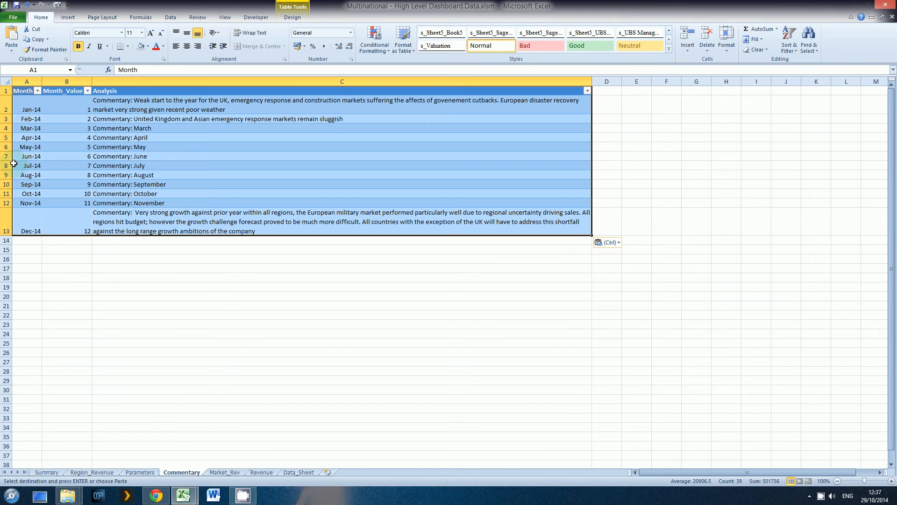
- Examine the dates in the Month column of the pasted commentary table, from the first row to the last
click(30, 147)
click(29, 111)
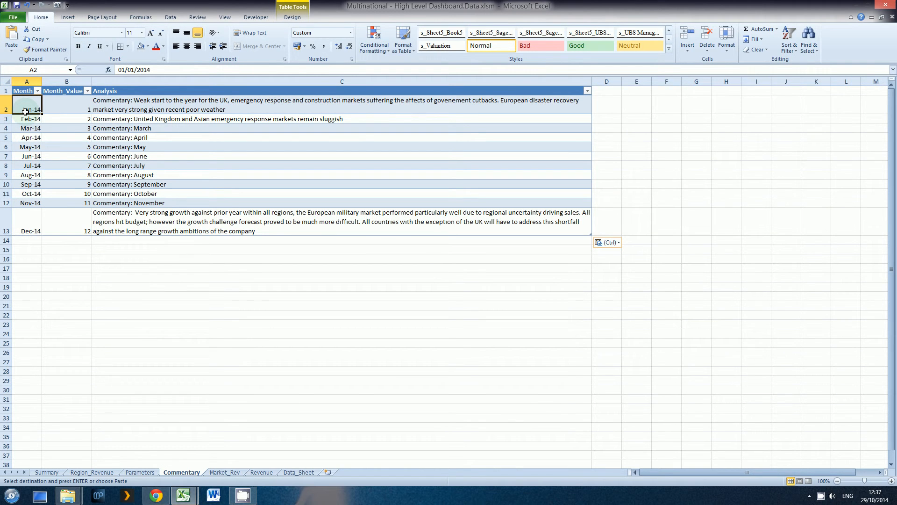
key(Down)
key(Down)
key(Down)
key(Down)
key(Down)
key(Down)
key(Down)
key(Down)
key(Down)
key(Down)
key(Down)
key(Down)
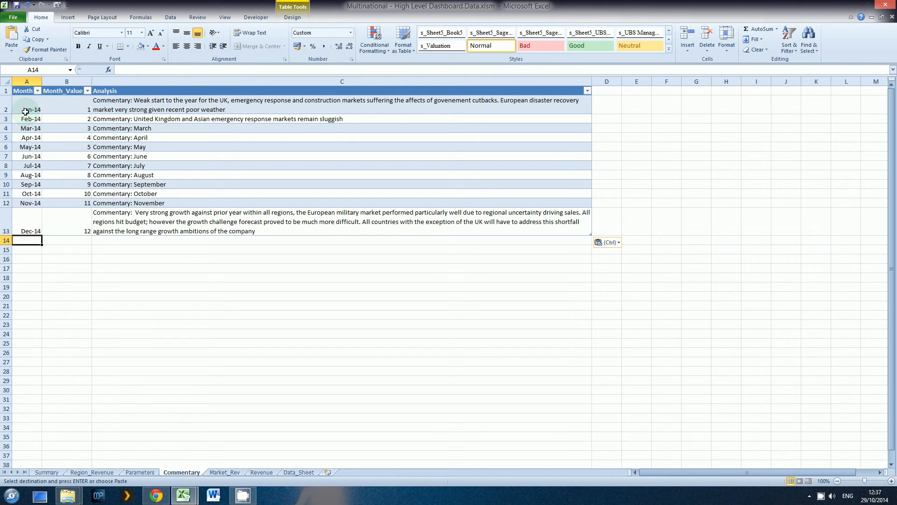
key(Up)
key(Up)
key(Up)
key(Up)
key(Up)
key(Up)
key(Up)
key(Up)
key(Up)
key(Up)
key(Up)
key(Up)
key(Up)
- Inspect the MONTH formulas in the first rows of the Month_Value column
key(Right)
key(Down)
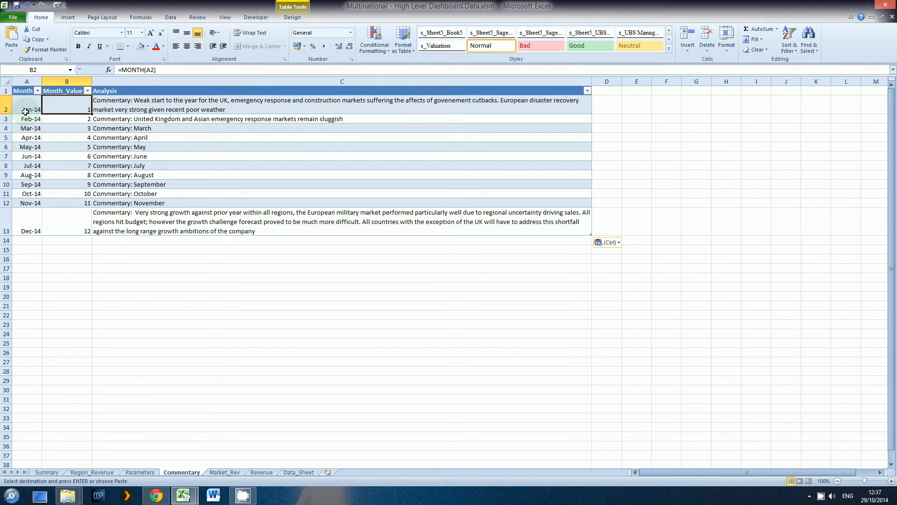
key(F2)
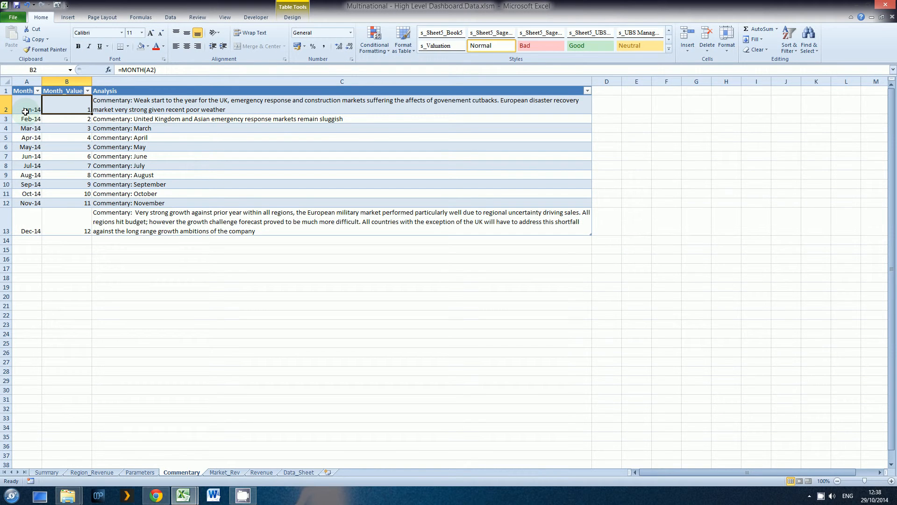
key(Return)
key(F2)
key(Return)
key(F2)
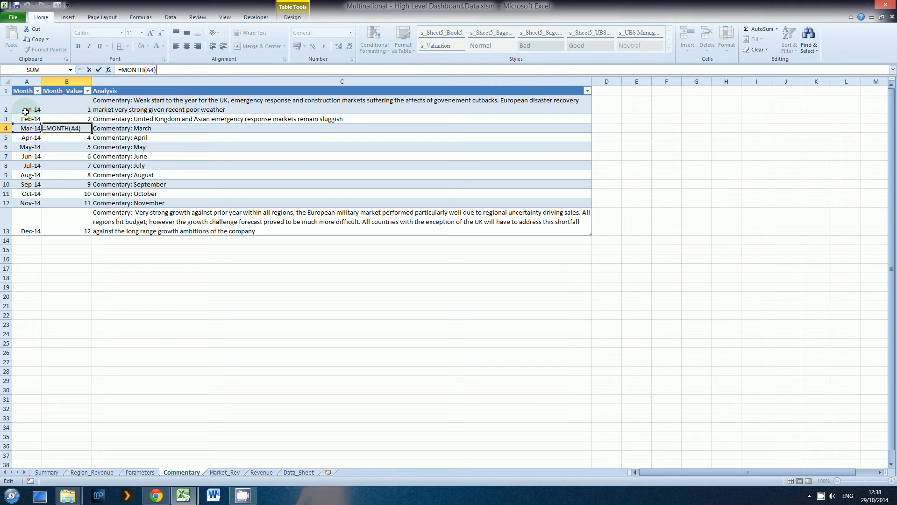
key(Return)
key(F2)
key(Return)
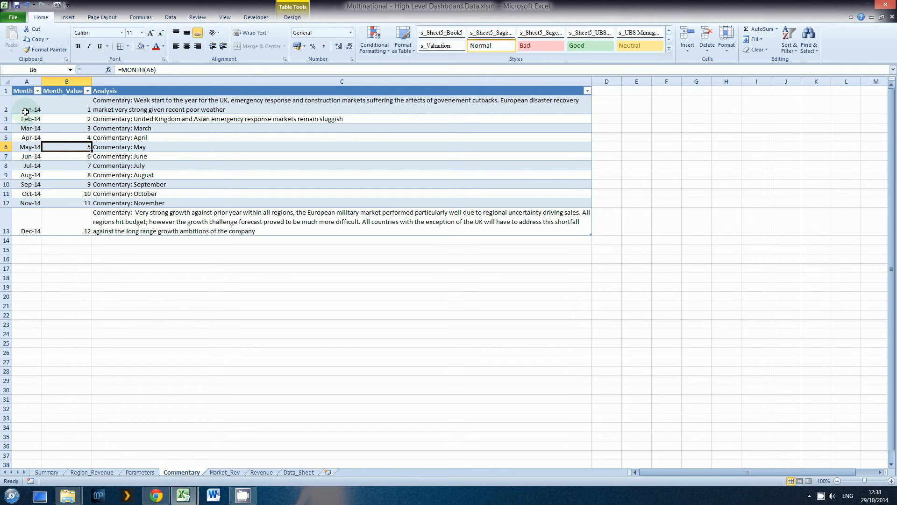
key(F2)
key(Tab)
- Review the monthly commentary texts in the Analysis column
key(Down)
key(Down)
key(Down)
key(Down)
key(Down)
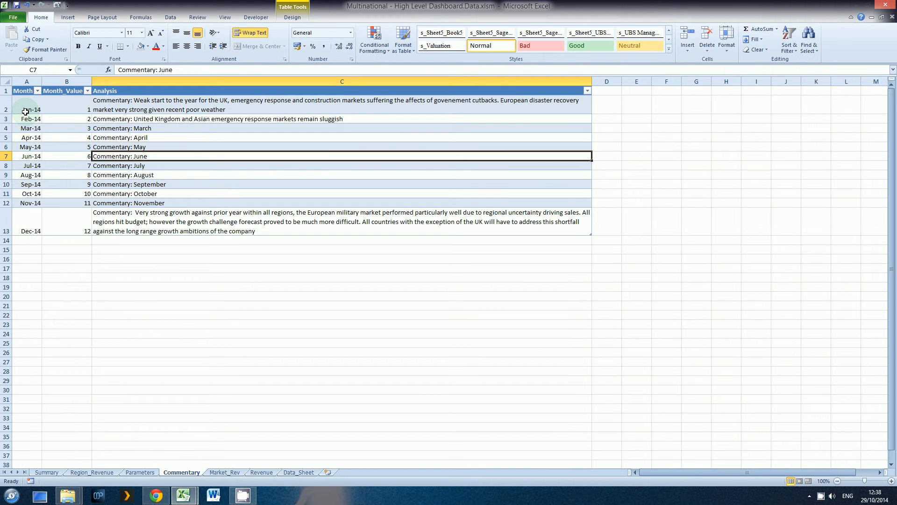
key(Down)
key(Down)
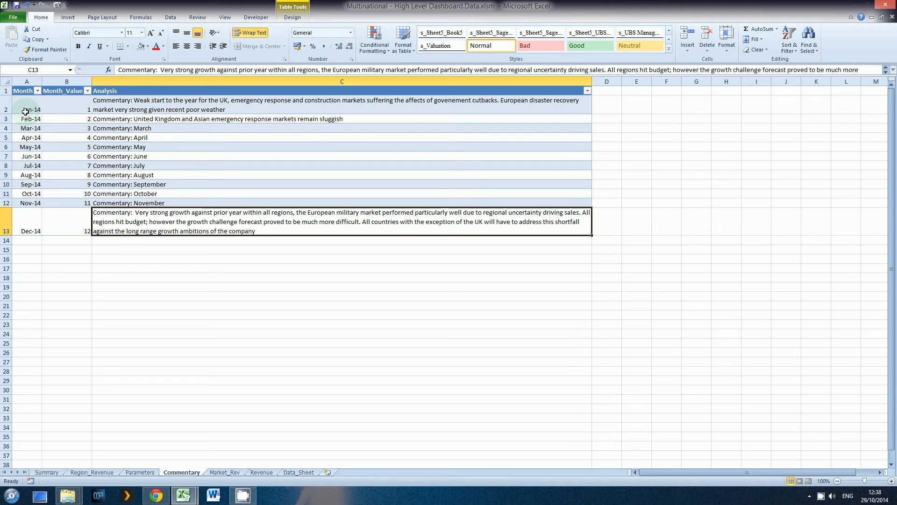
key(Up)
key(Up)
key(Up)
key(Up)
key(Up)
key(Up)
key(Up)
key(Down)
key(Down)
key(Down)
key(Down)
key(Down)
key(Down)
key(Down)
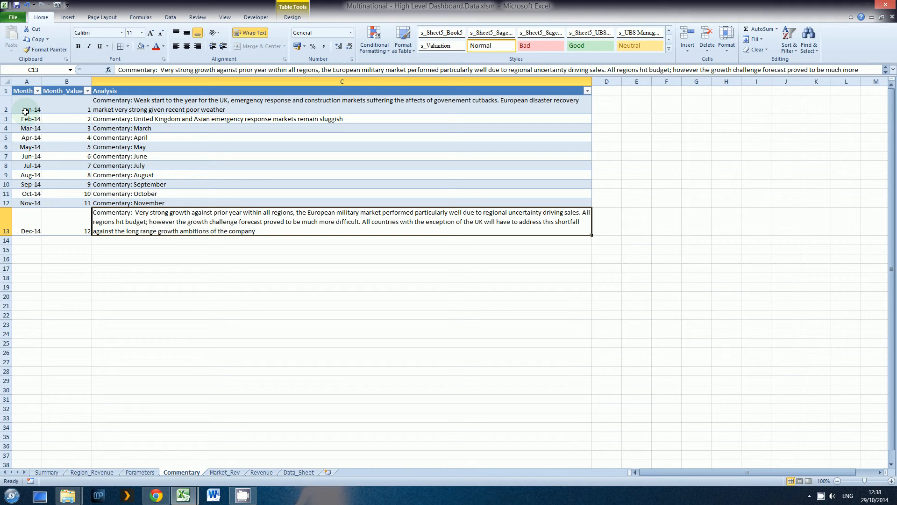
key(Up)
key(Up)
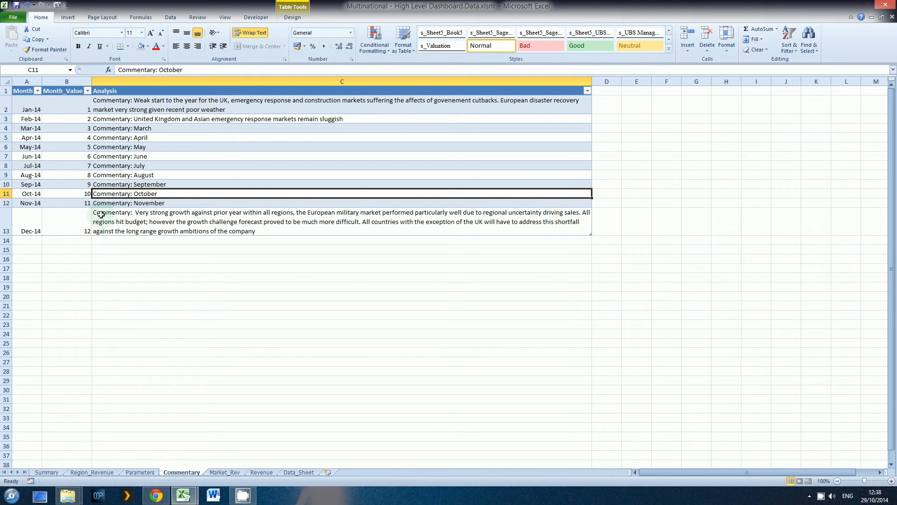
- Try adding a new table row by entering jan14 in A14 below the commentary table, and undo the entry
click(24, 242)
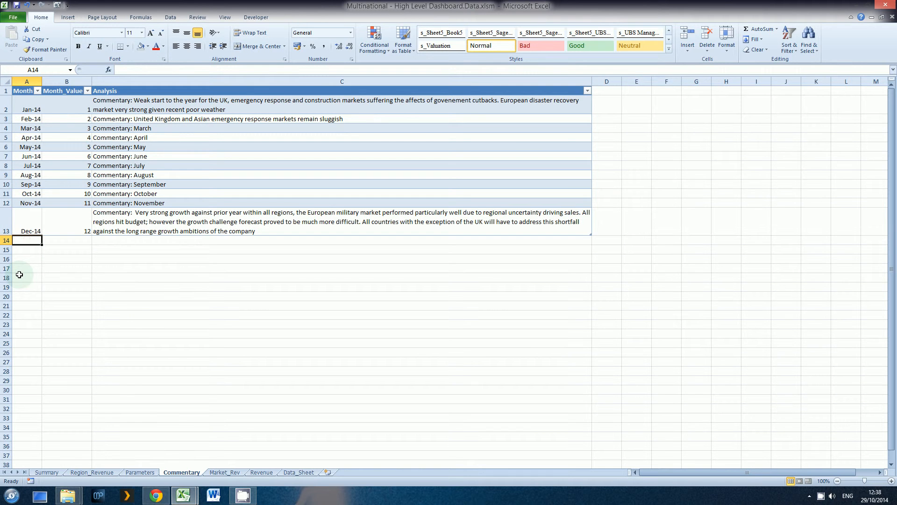
text(jan14)
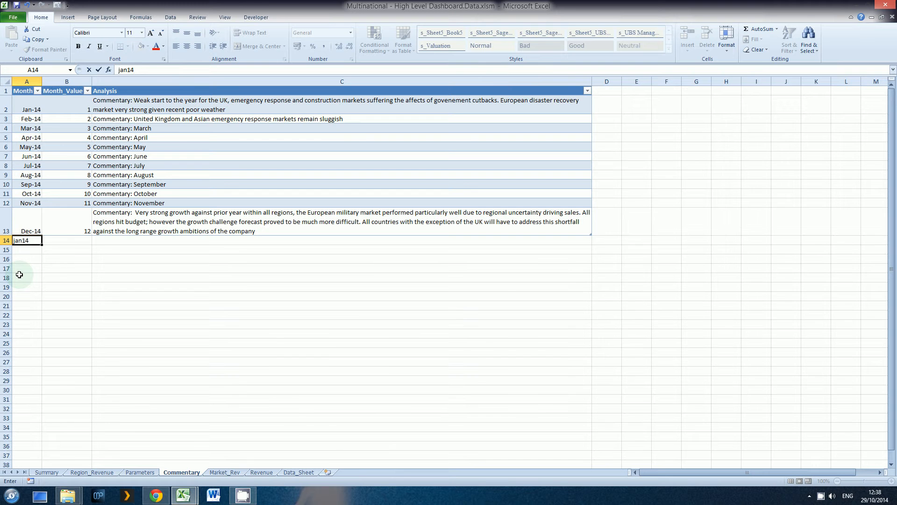
key(Return)
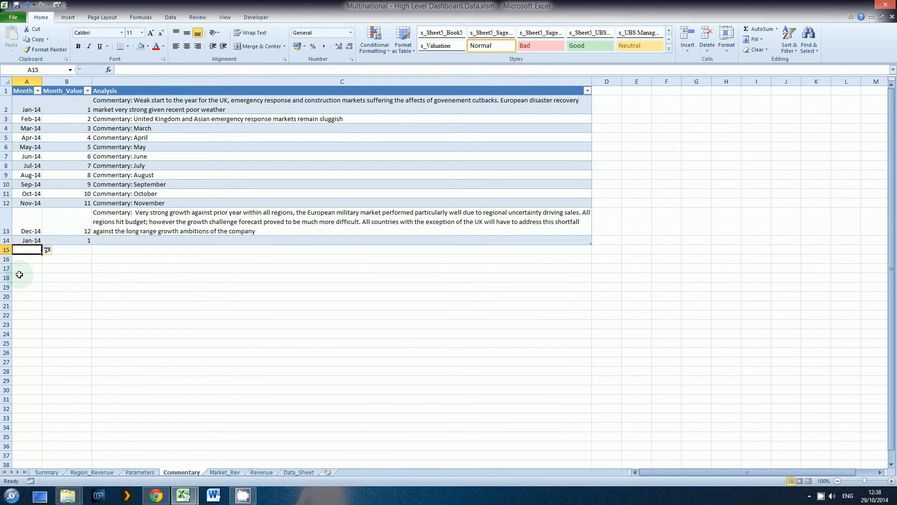
key(ctrl+z)
key(ctrl+z)
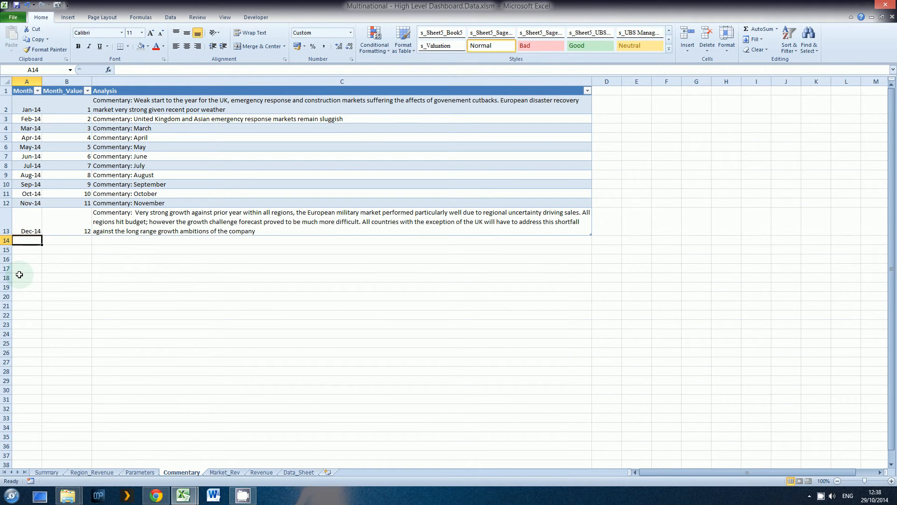
- Examine the month numbers and their formulas along the Month_Value column
key(Up)
key(Right)
key(Up)
key(Up)
key(Up)
key(Up)
key(Up)
key(Up)
key(Up)
key(Up)
key(Up)
key(Up)
key(Up)
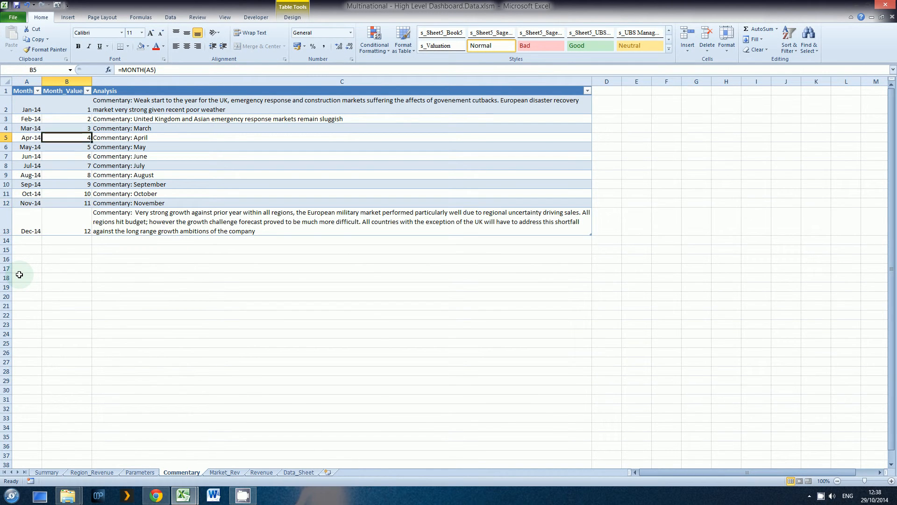
key(Down)
key(Down)
key(Down)
key(Down)
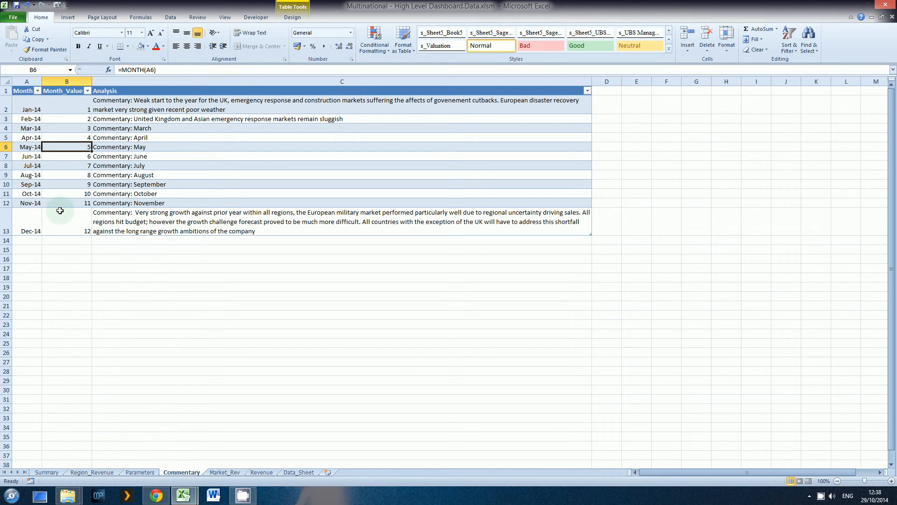
- On the Region_Revenue sheet, enter the formula =MONTH(B1) in C1 to get the selected month's number
key(ctrl+Page_Up)
key(ctrl+Page_Up)
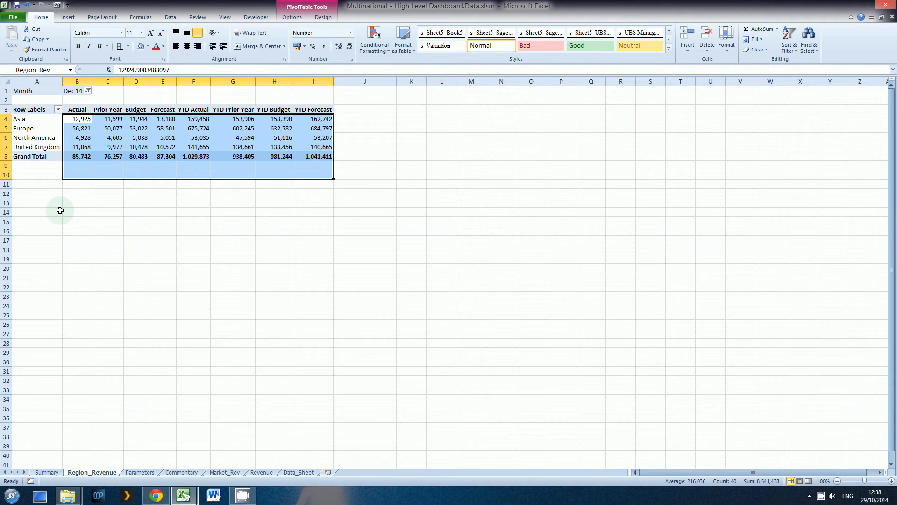
key(ctrl+Page_Up)
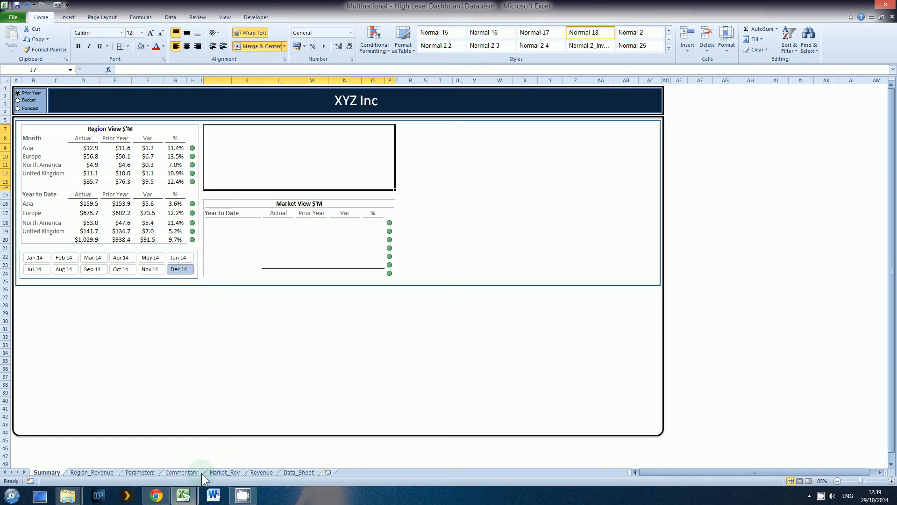
click(98, 473)
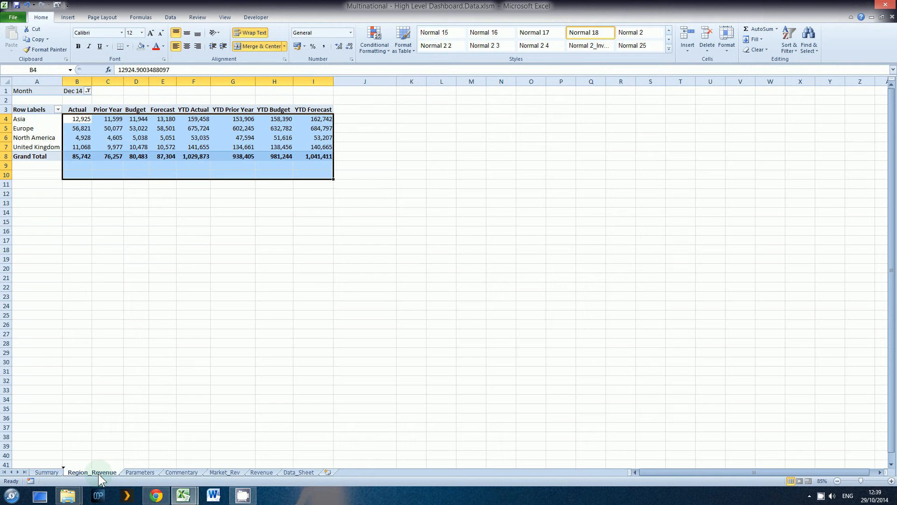
click(108, 92)
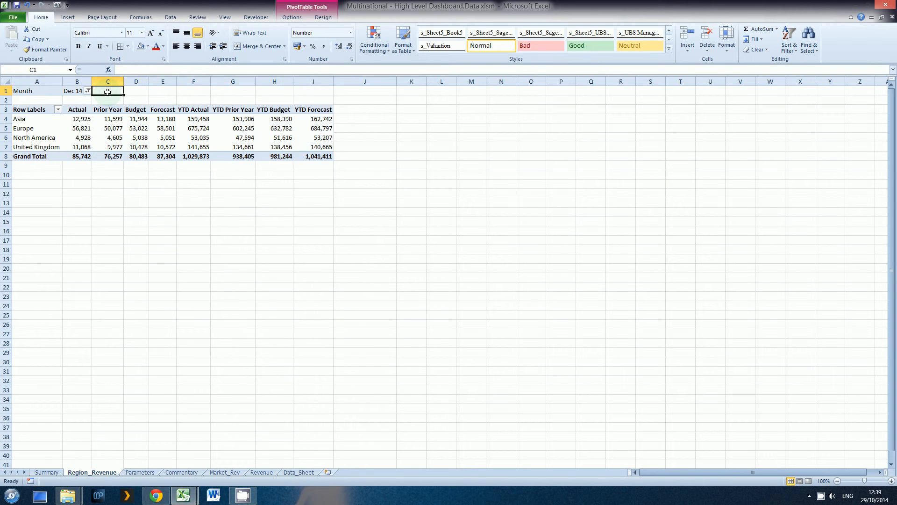
text(=)
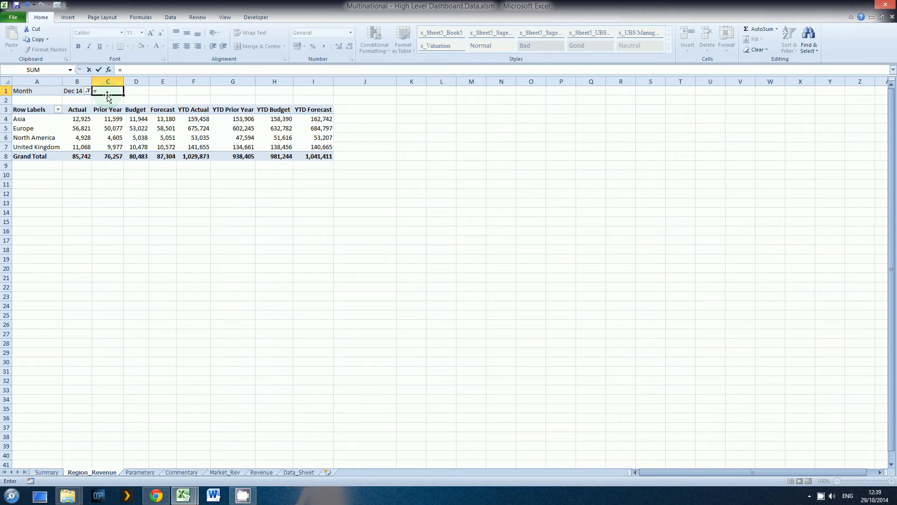
text(Mon)
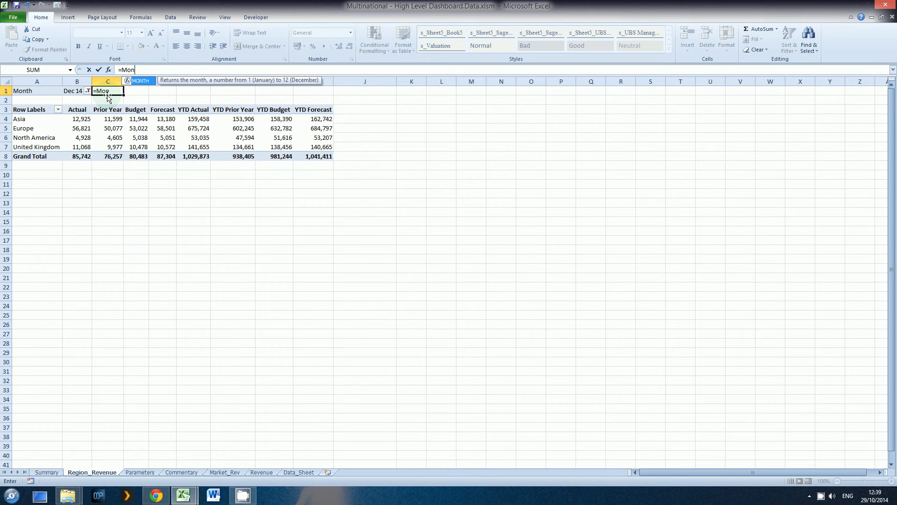
text(th()
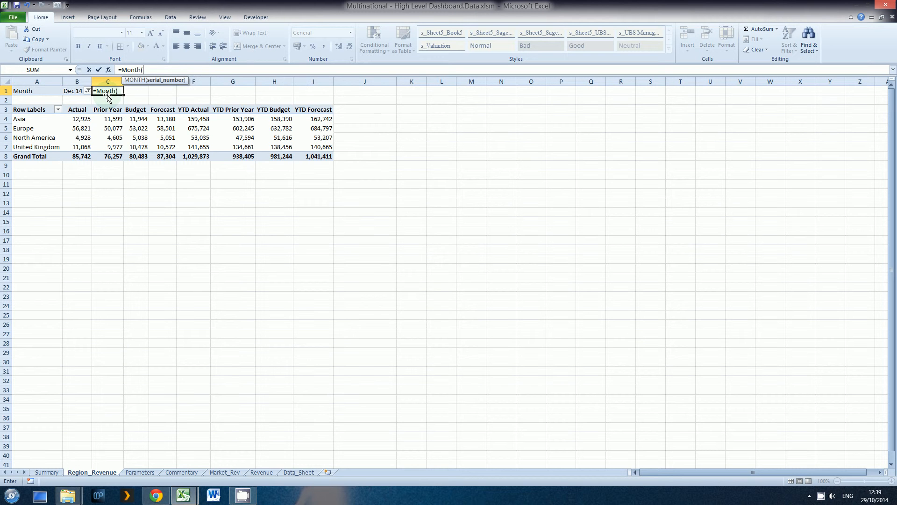
click(70, 91)
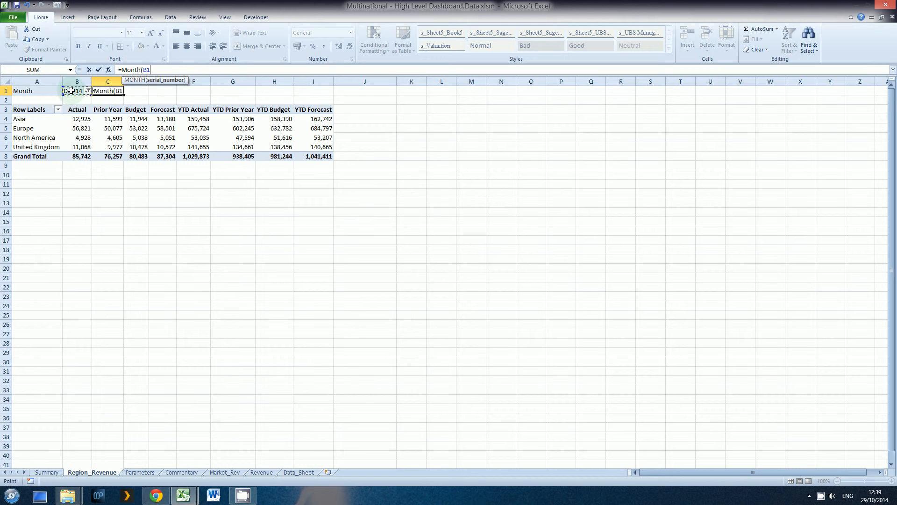
text())
key(ctrl+Return)
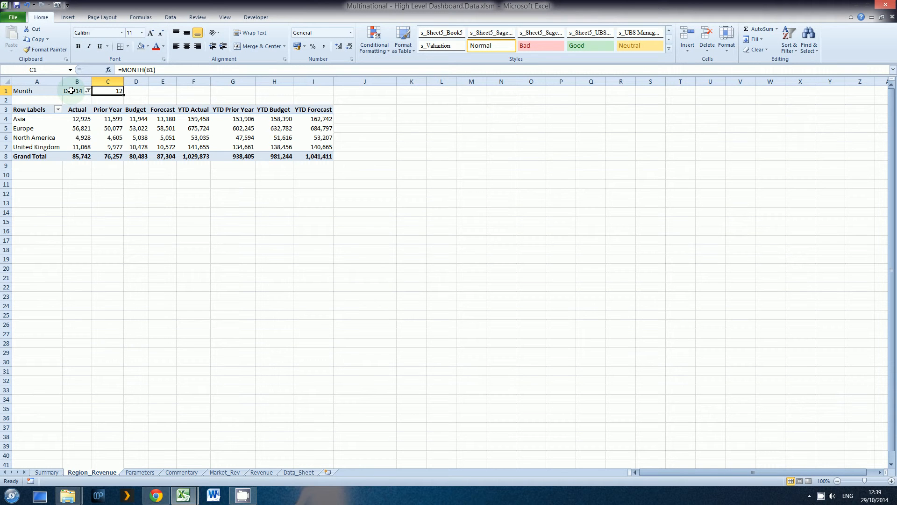
- Filter the Summary dashboard to Nov 14 and check the month number in C1 of Region_Revenue
click(47, 472)
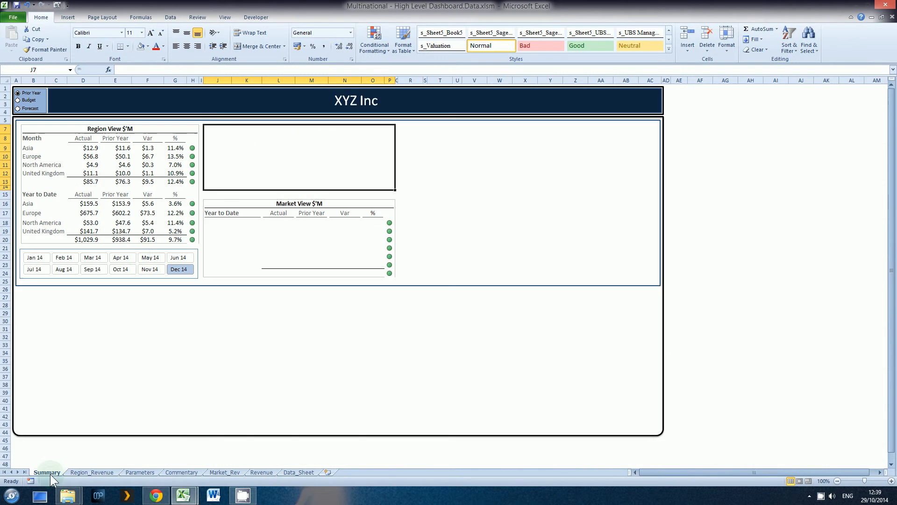
click(148, 270)
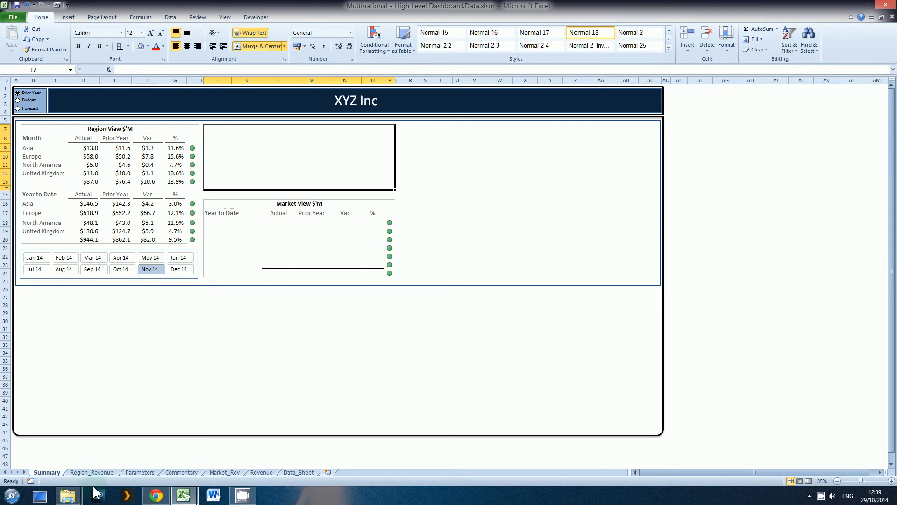
click(100, 473)
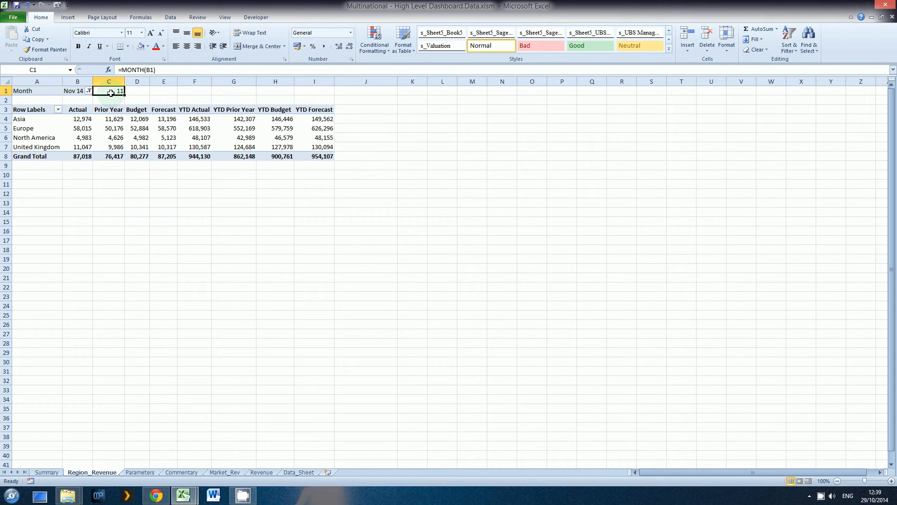
- On the Commentary sheet, check the range covered by the Comments name, including its entry in the Name Manager
key(ctrl+Page_Down)
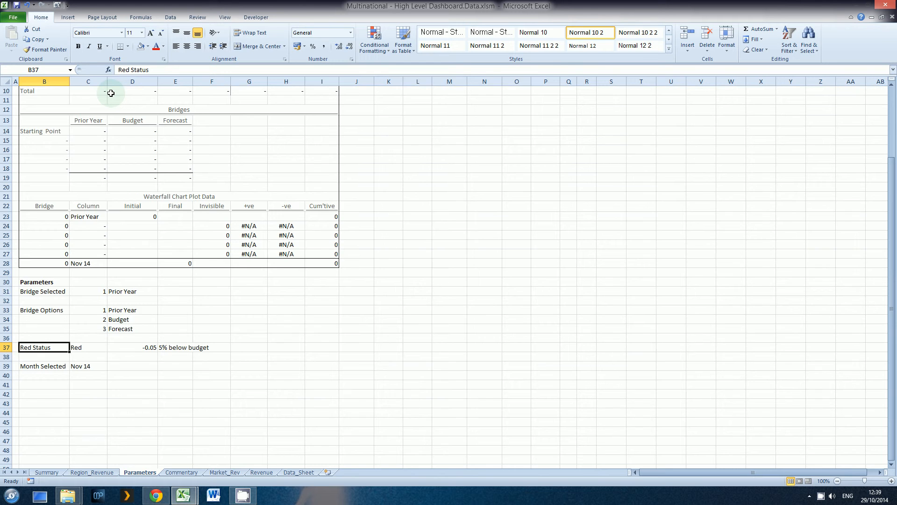
key(ctrl+Page_Down)
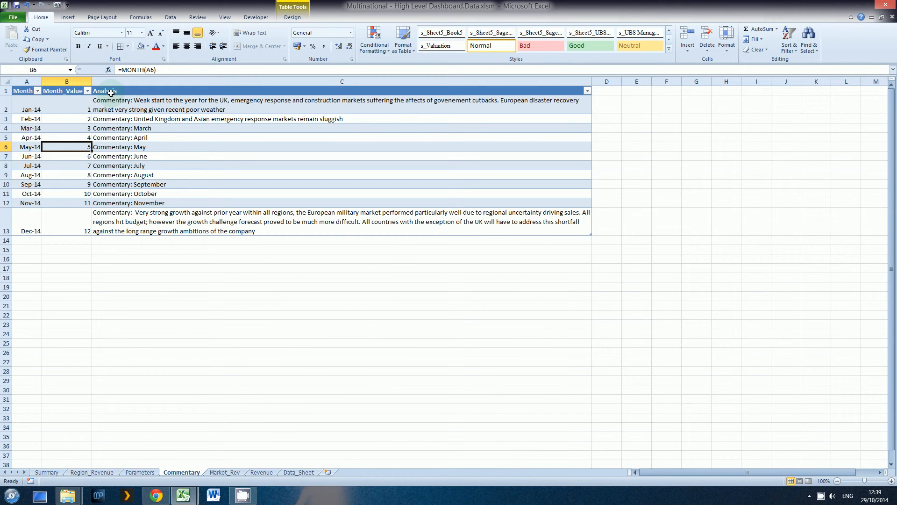
click(70, 70)
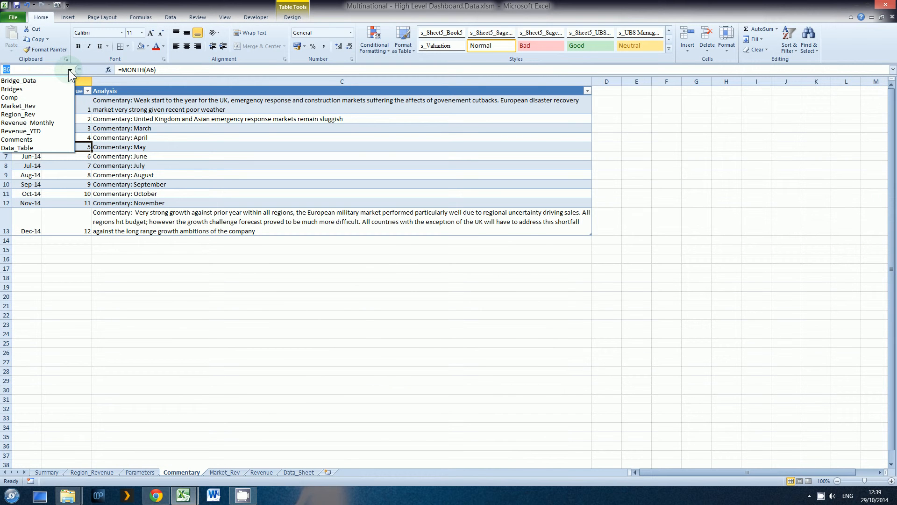
click(40, 140)
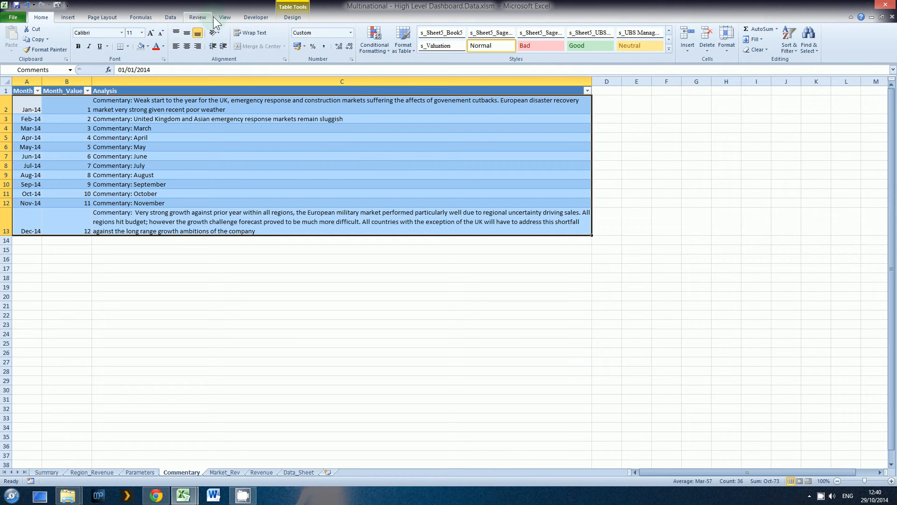
click(152, 18)
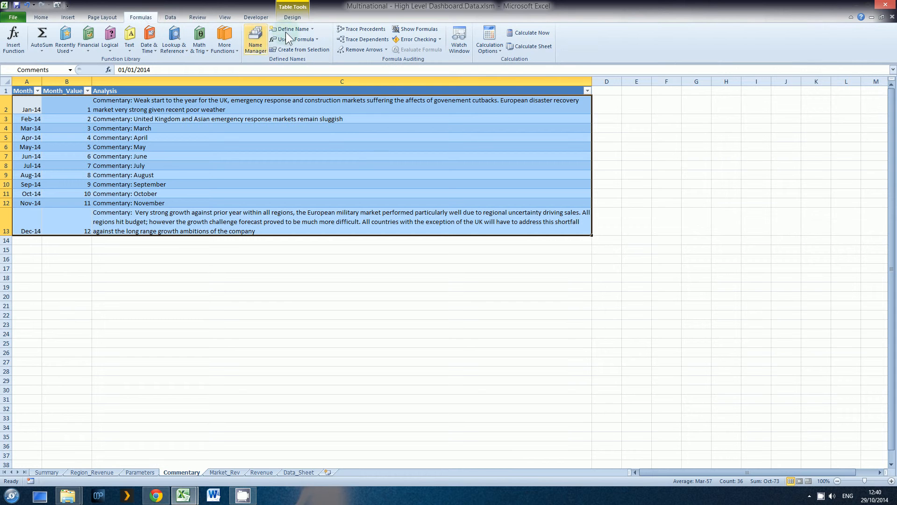
click(258, 38)
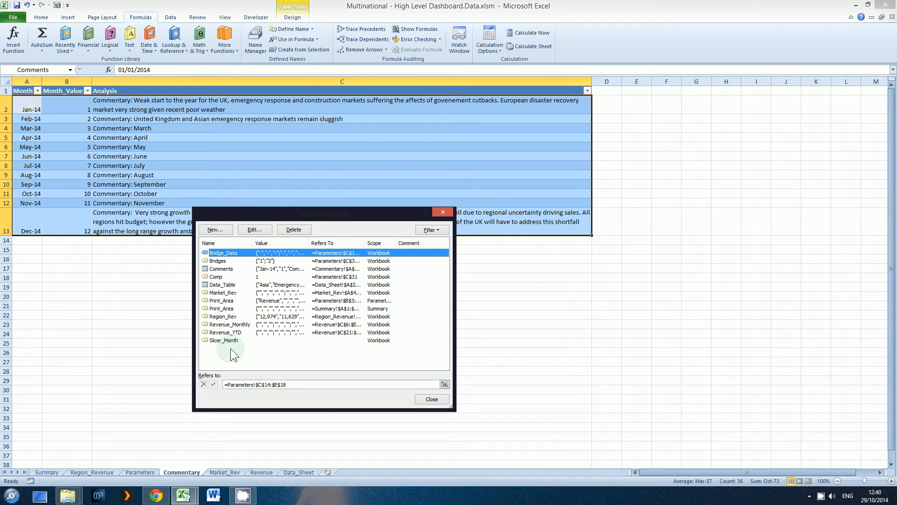
click(224, 270)
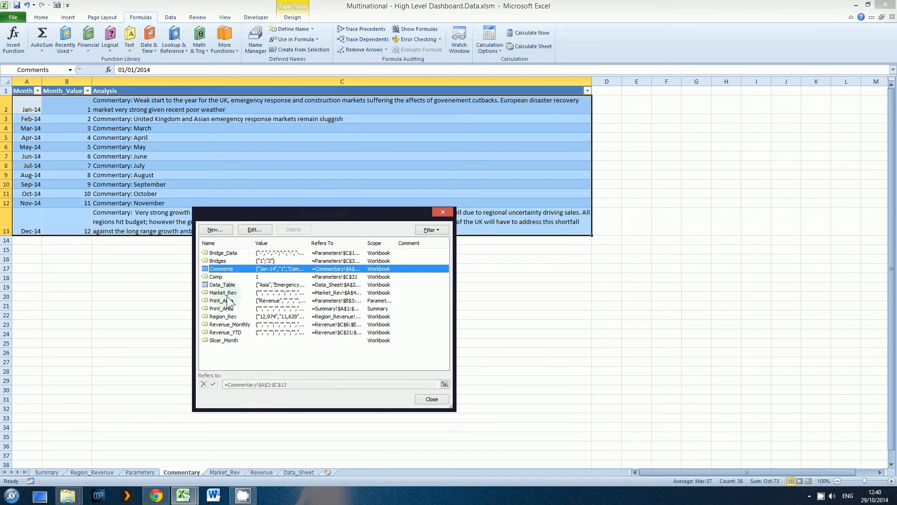
click(427, 397)
- Name the Month_Value and Analysis data cells B2:C13 on the Commentary sheet Comments_2
click(407, 128)
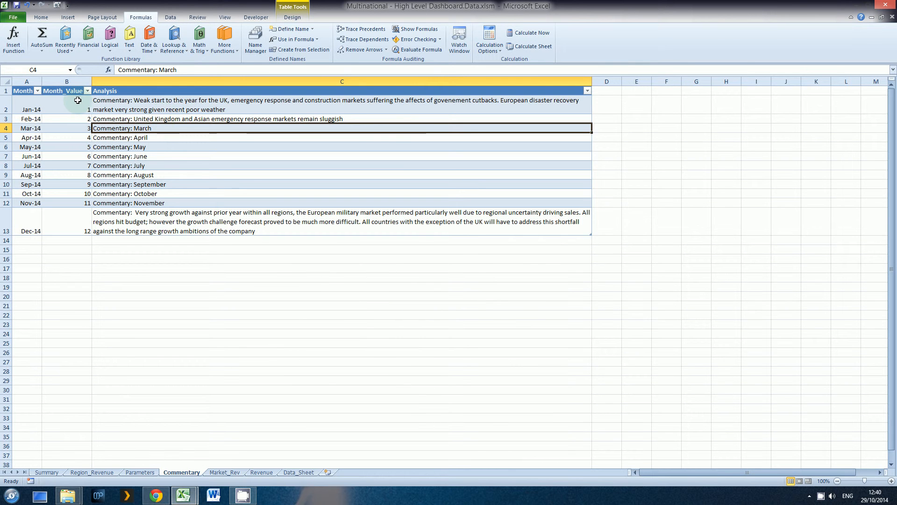
drag(78, 100, 455, 228)
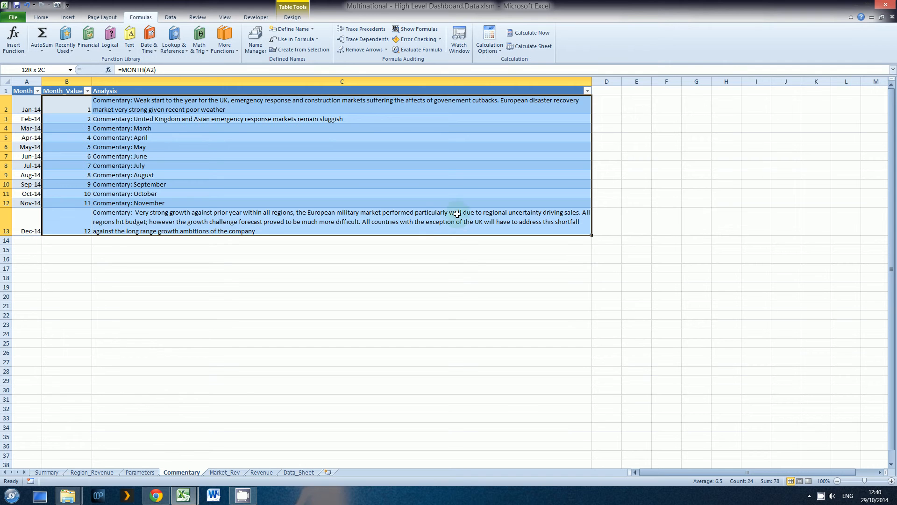
click(62, 70)
text(Comments_)
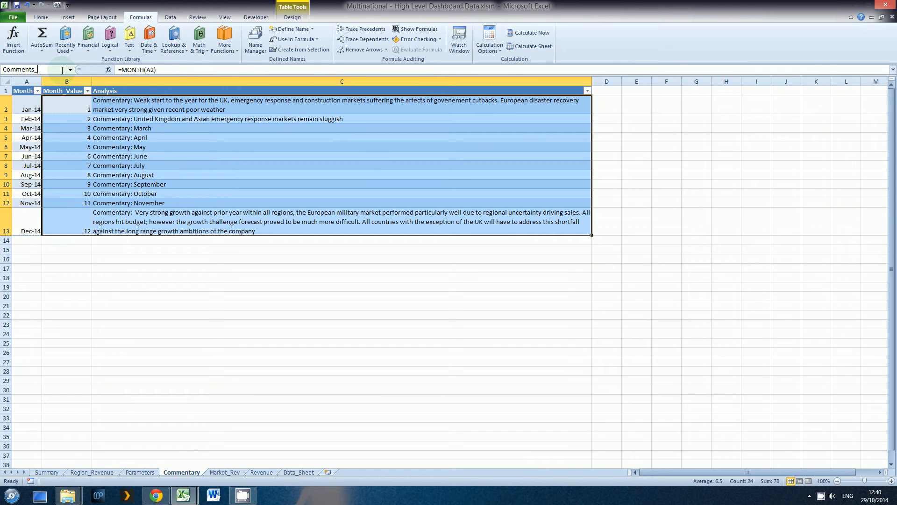
key(Return)
- In the Summary sheet's commentary box J7, enter =VLOOKUP(Region_Revenue!C1,Comments_2,2,FALSE)
click(46, 472)
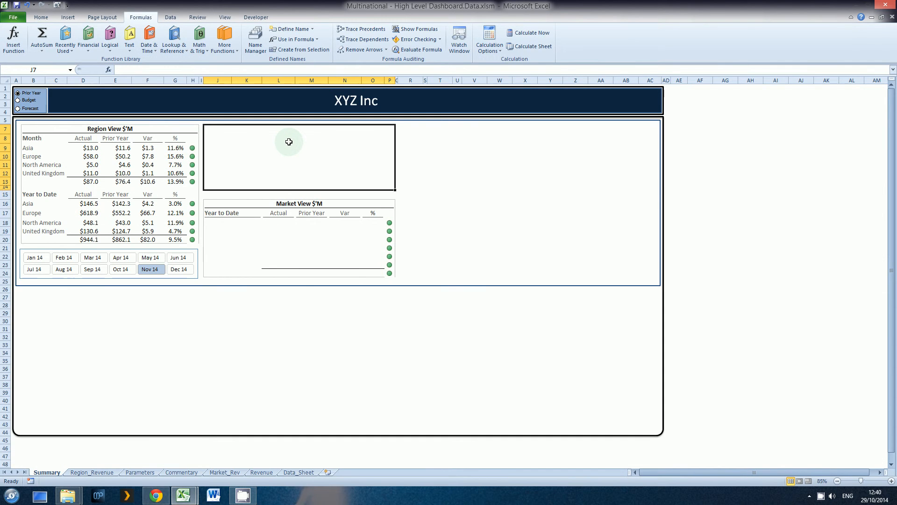
text(=vloo)
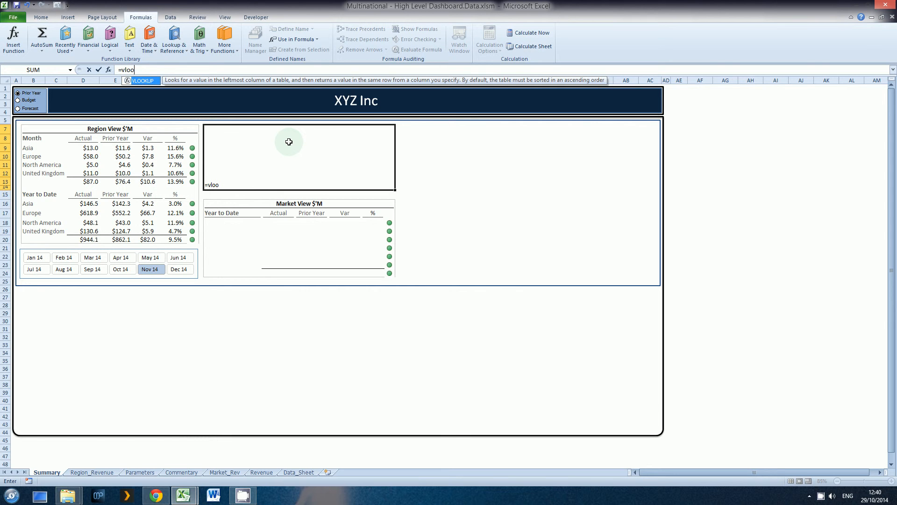
key(Tab)
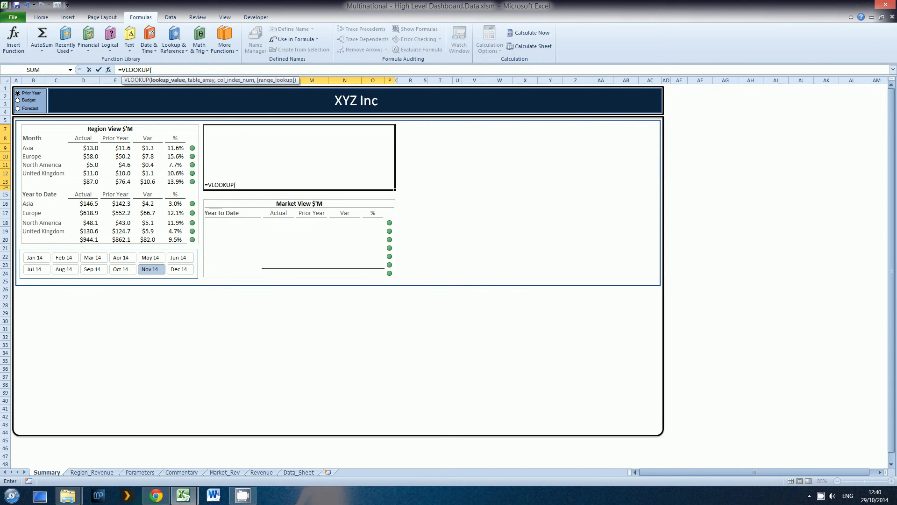
click(106, 472)
click(114, 92)
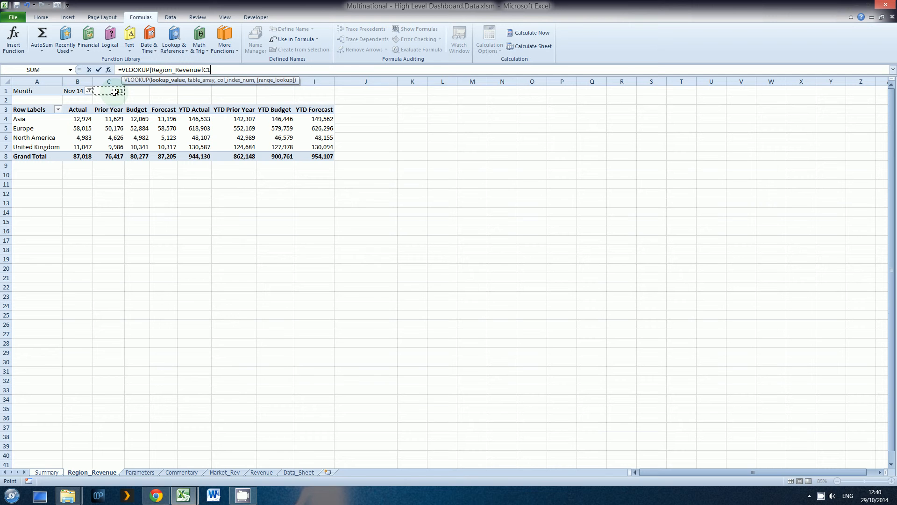
text(,Comments_2)
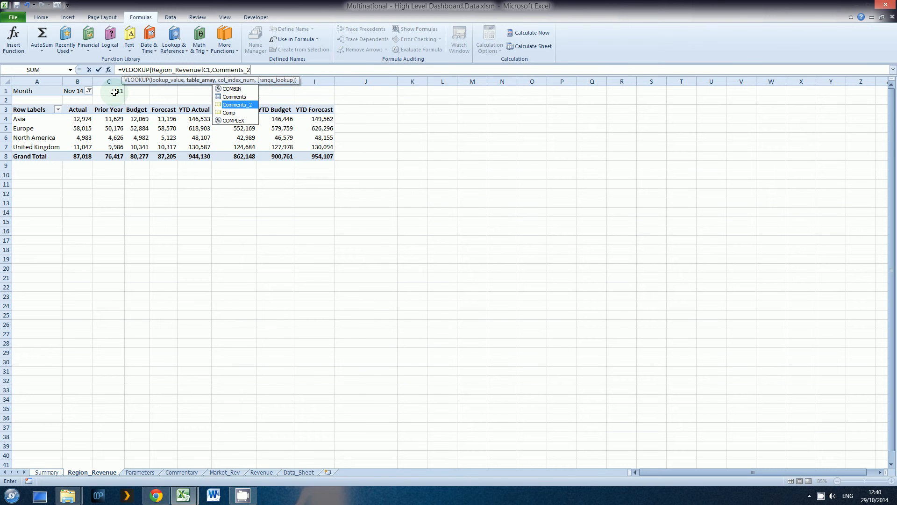
key(Tab)
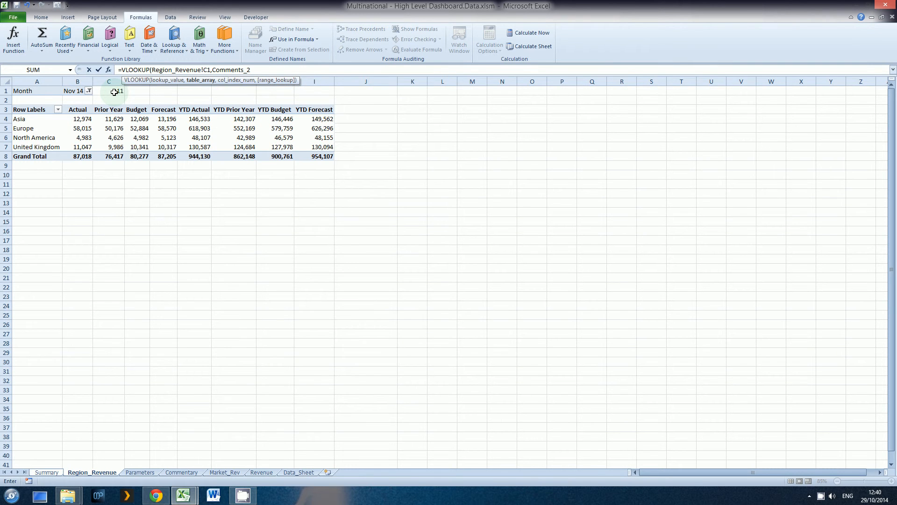
text(,2)
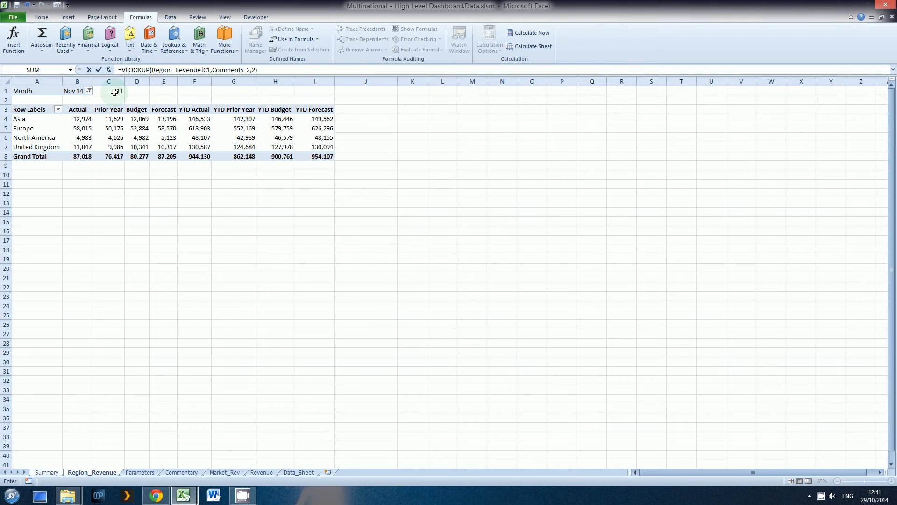
key(BackSpace)
text(,)
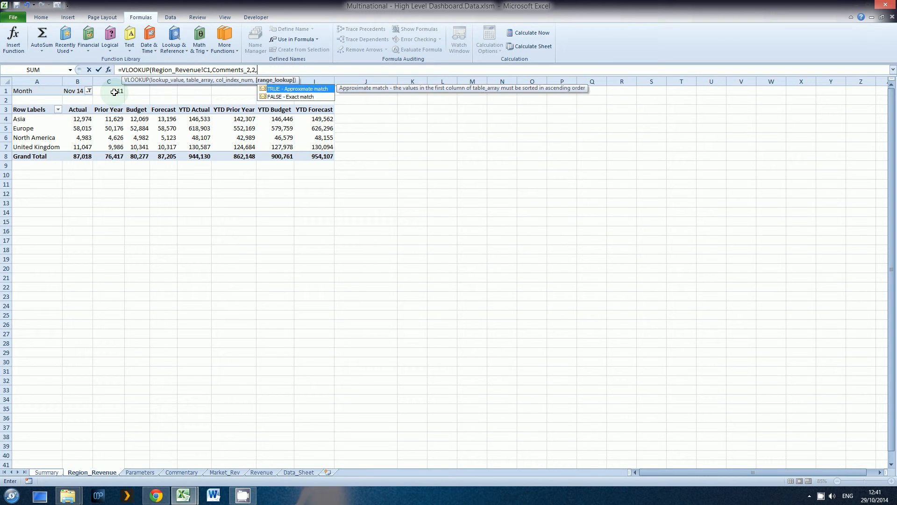
key(Down)
key(Tab)
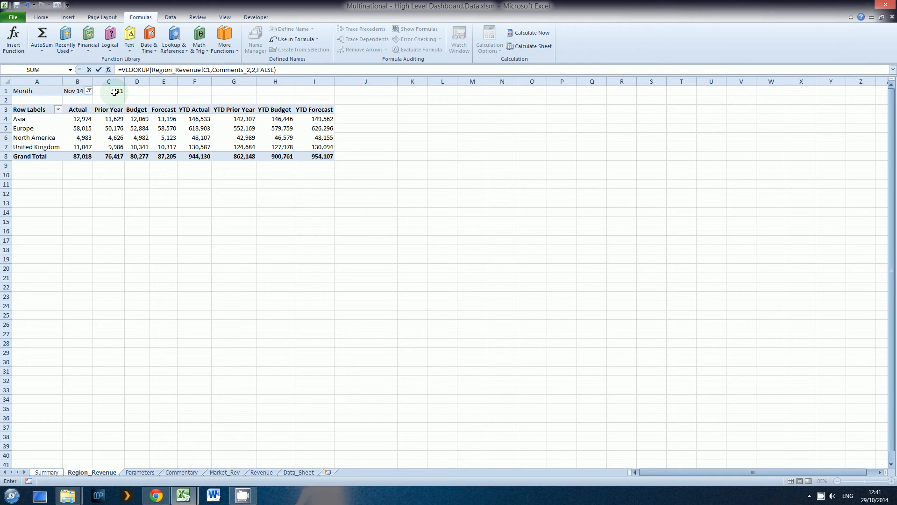
key(Return)
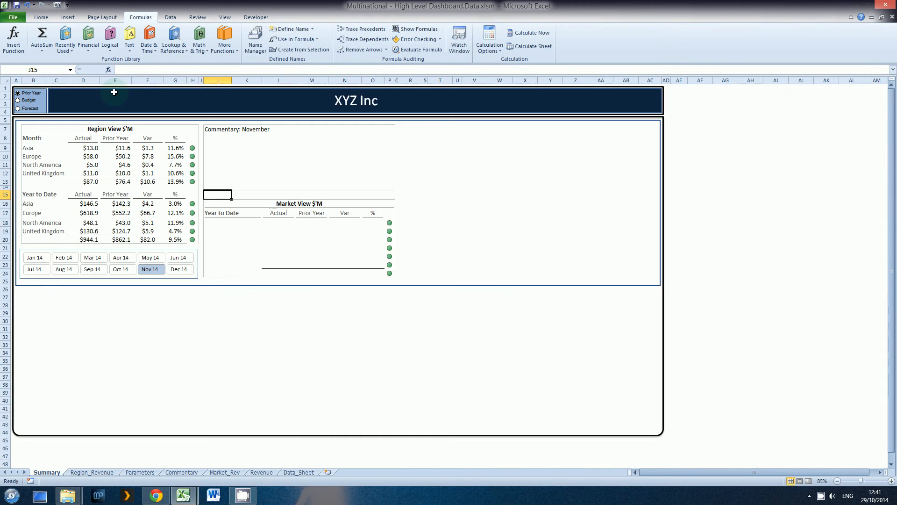
key(Up)
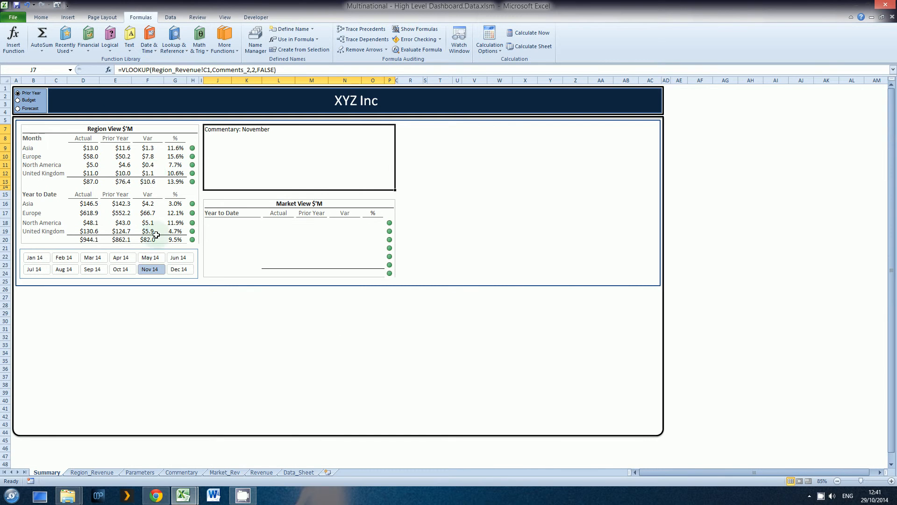
- Test the commentary lookup by switching the Summary month slicer among the last months of 2014, ending on Dec 14
click(171, 268)
click(148, 270)
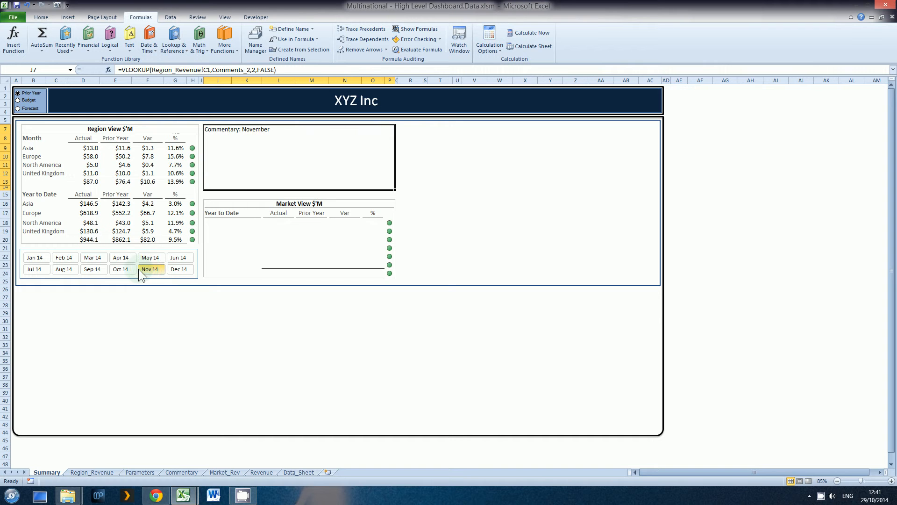
click(127, 269)
click(99, 267)
click(120, 268)
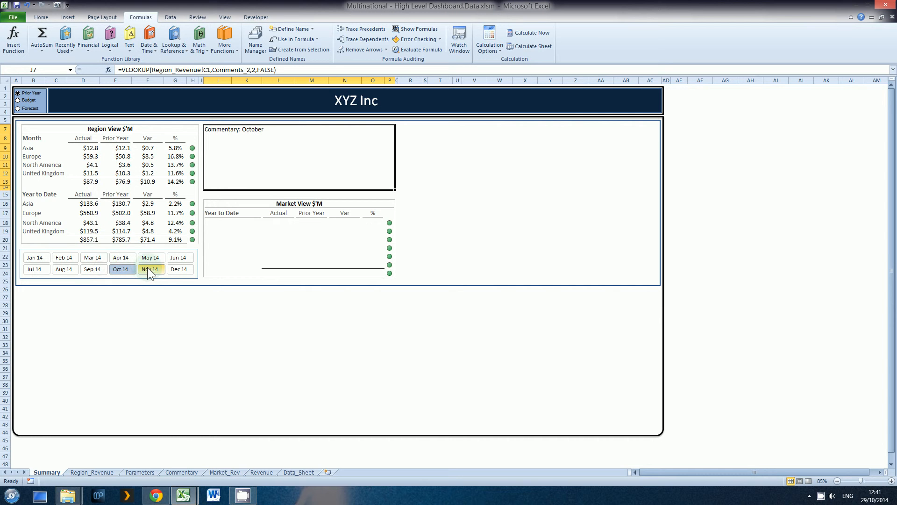
click(160, 269)
click(172, 269)
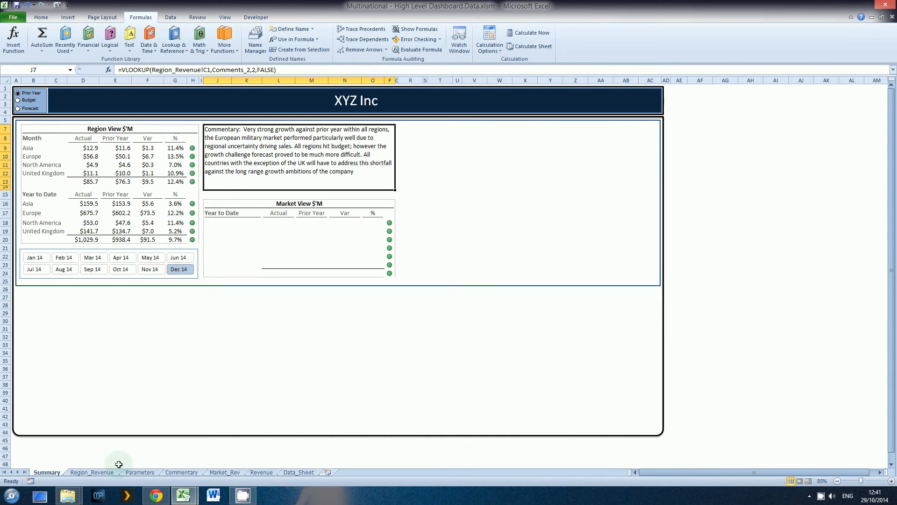
- Review the month number on Region_Revenue and several entries in the Analysis column of the Commentary sheet
click(107, 473)
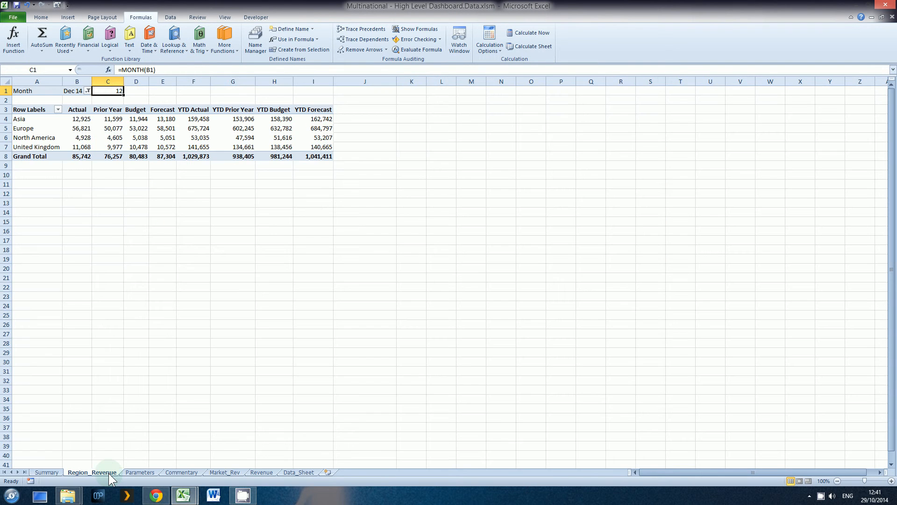
click(169, 473)
click(135, 111)
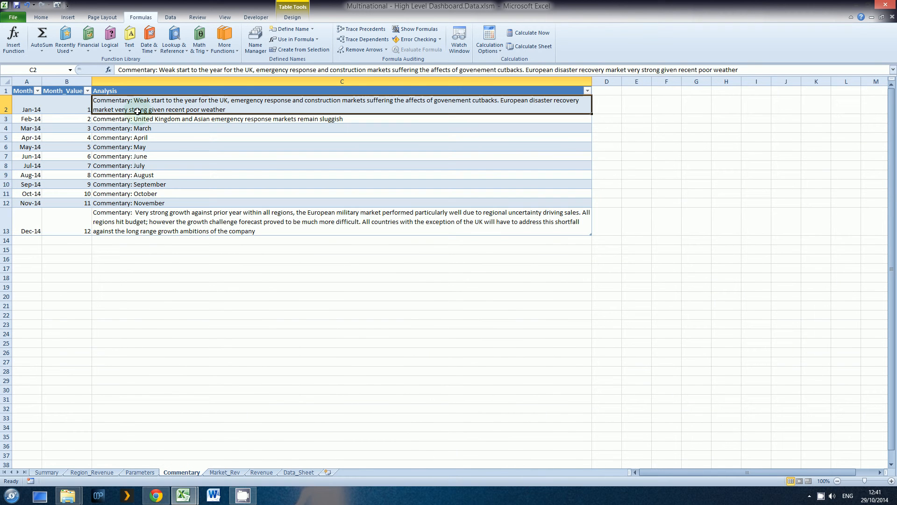
click(136, 203)
click(137, 165)
click(141, 119)
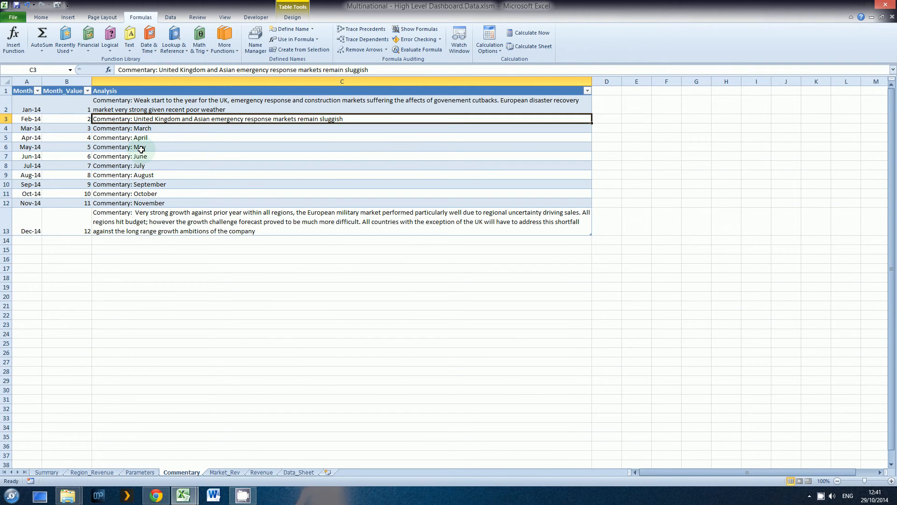
- Correct the misspelled word to "government" in the Jan-14 commentary in C2
key(Up)
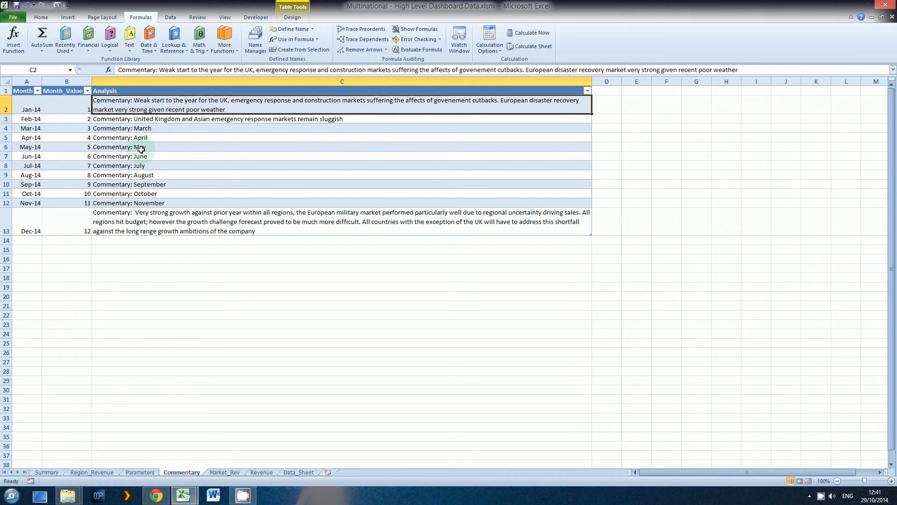
key(F2)
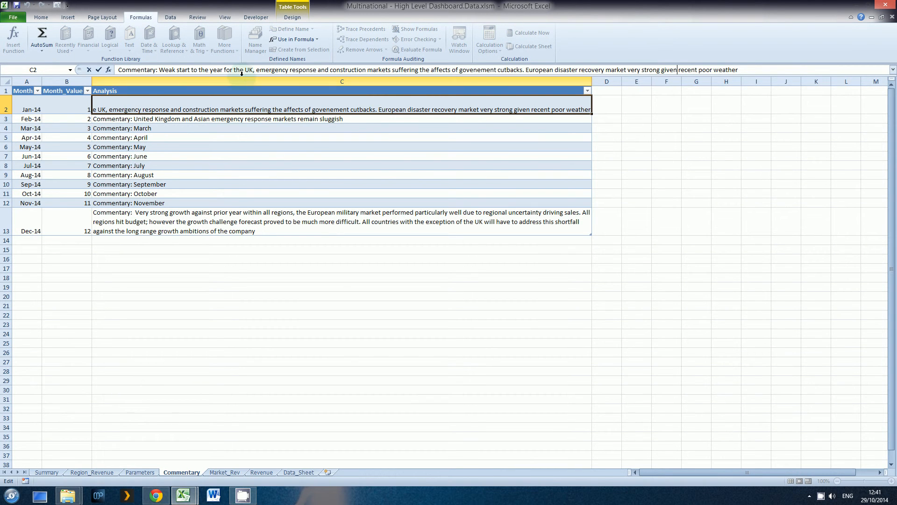
click(473, 69)
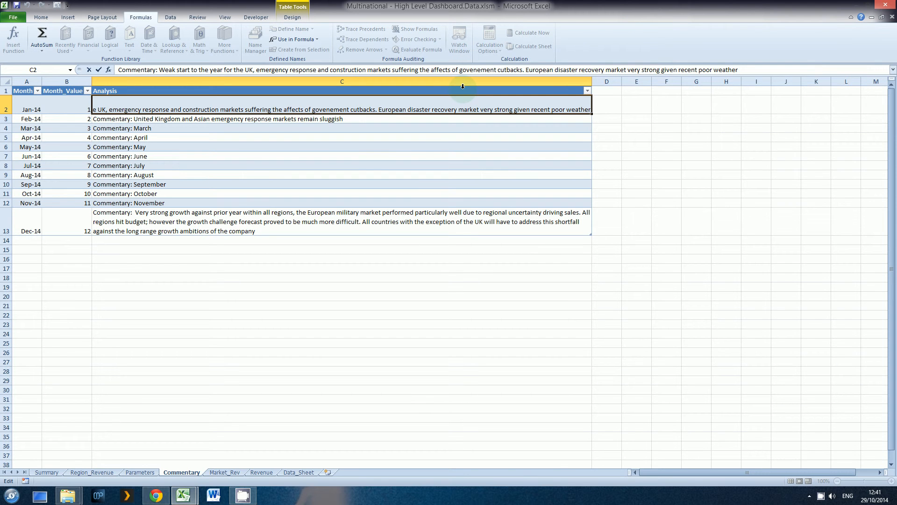
text(r)
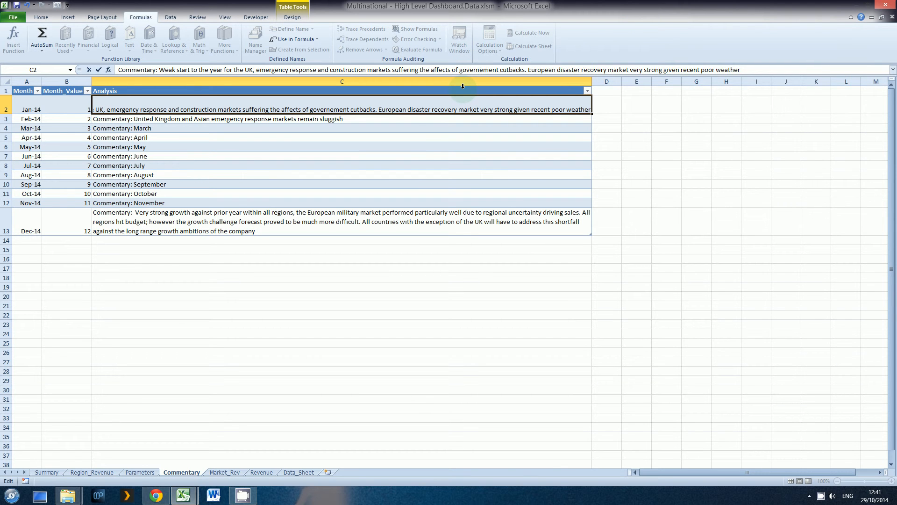
key(Delete)
key(Return)
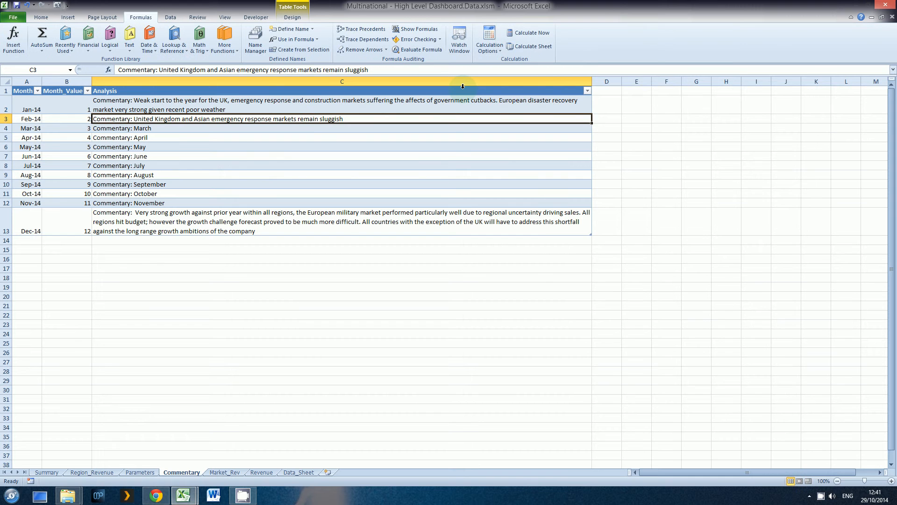
- Spell-check the Commentary sheet, ignoring Month_Value, and return to the Summary sheet
key(F7)
click(429, 275)
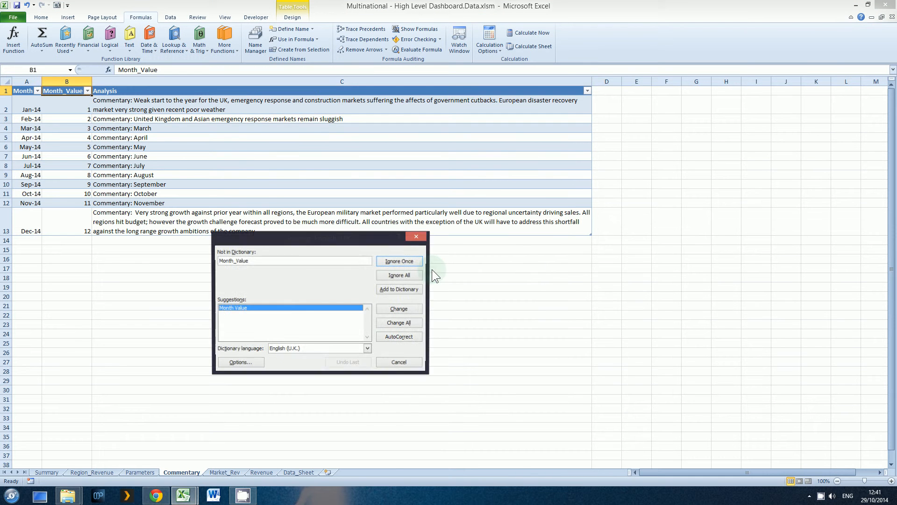
click(407, 263)
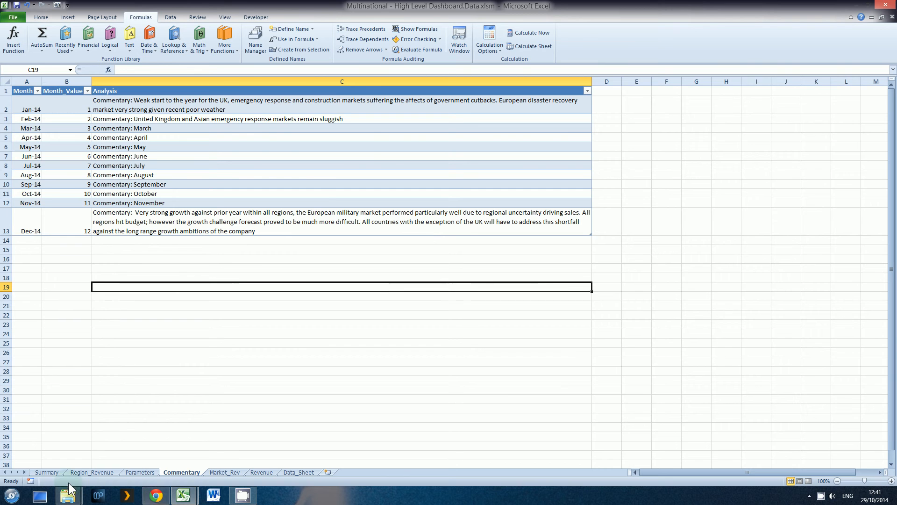
click(47, 472)
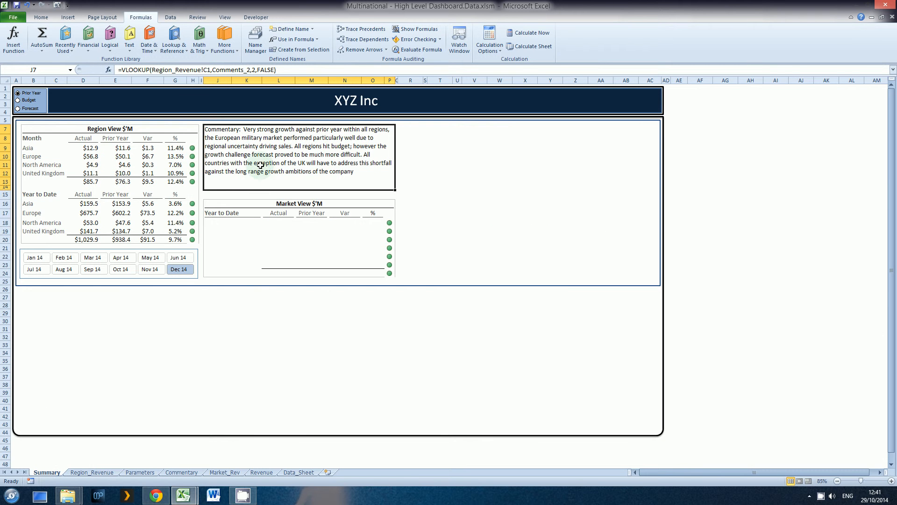
- Compare the waterfall calculations on the Parameters sheet with those in the finished High Level Dashboard workbook, checking the Actual column formulas
click(466, 166)
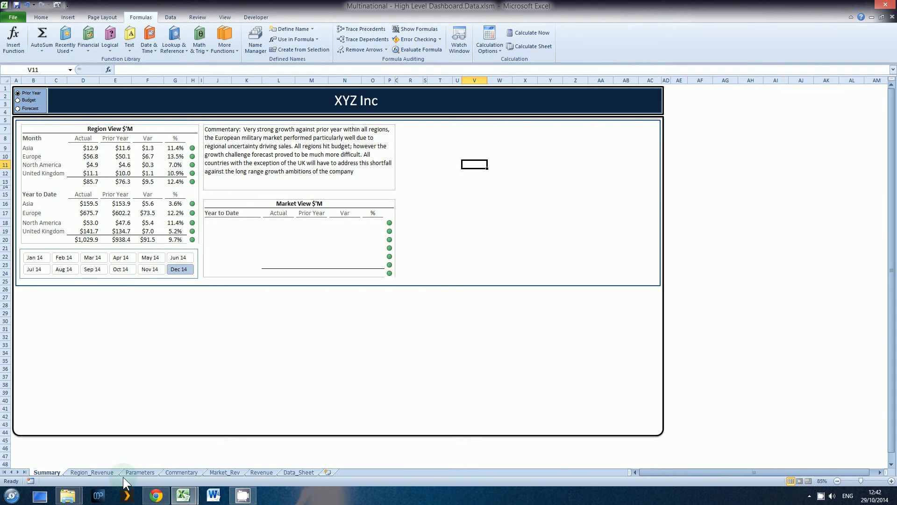
click(139, 472)
scroll(197, 290, up, 3)
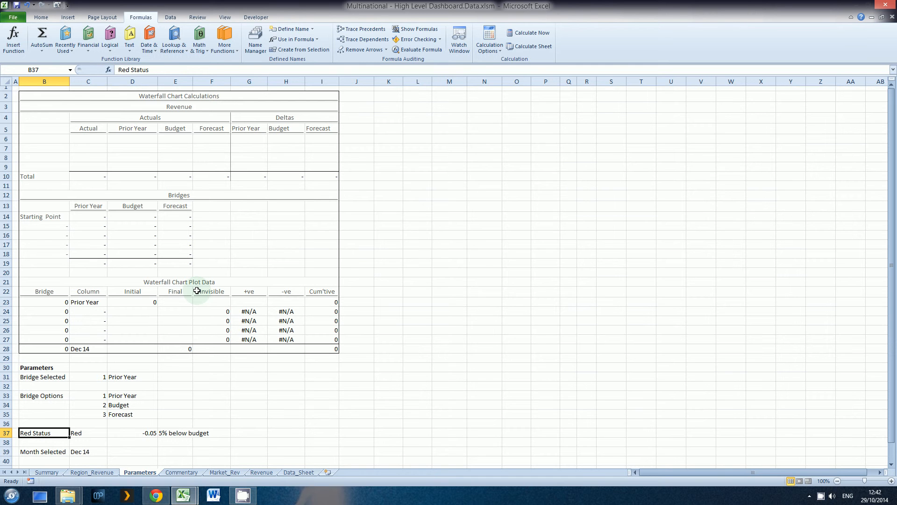
click(83, 138)
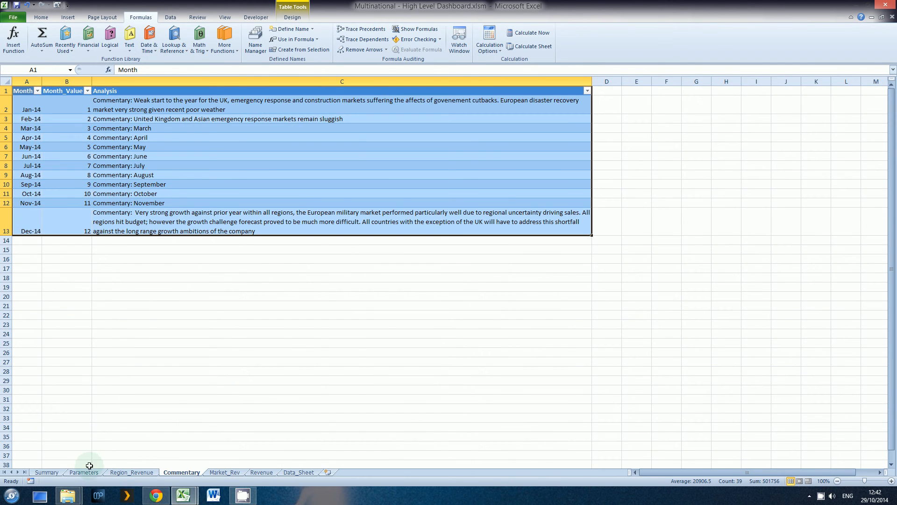
click(86, 472)
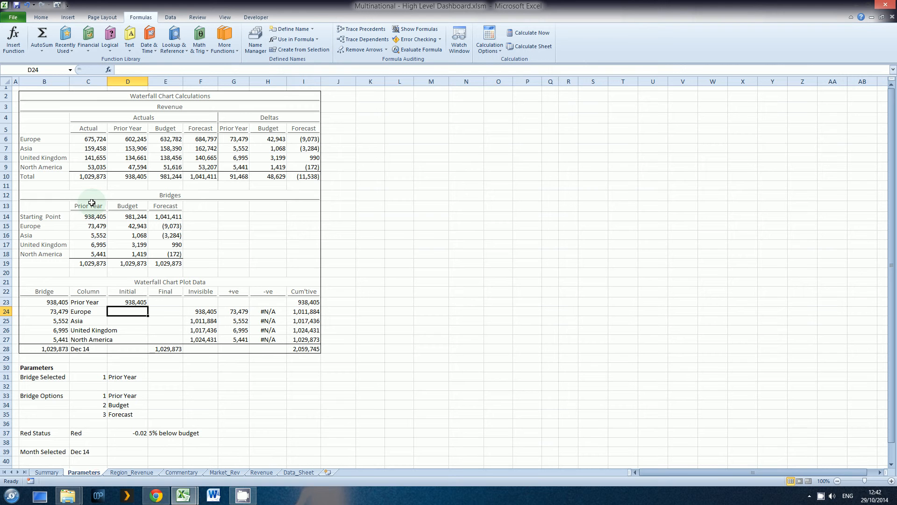
click(87, 140)
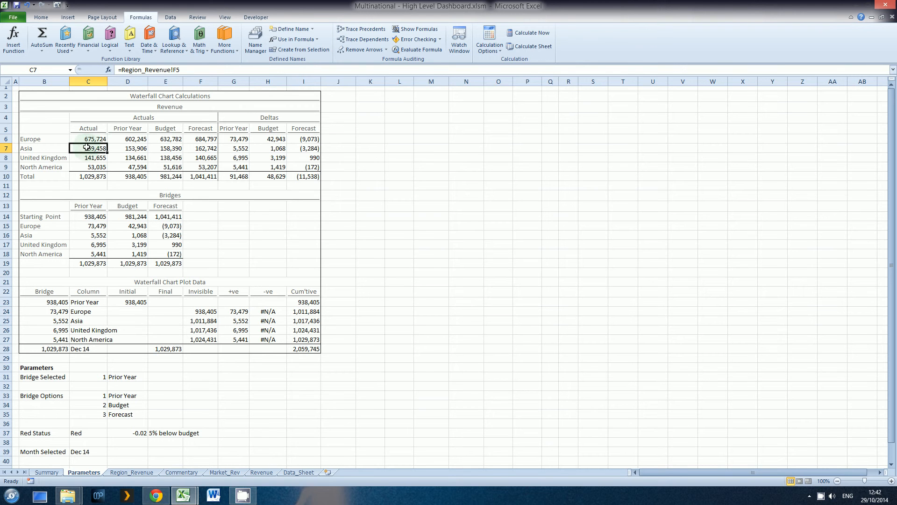
click(125, 140)
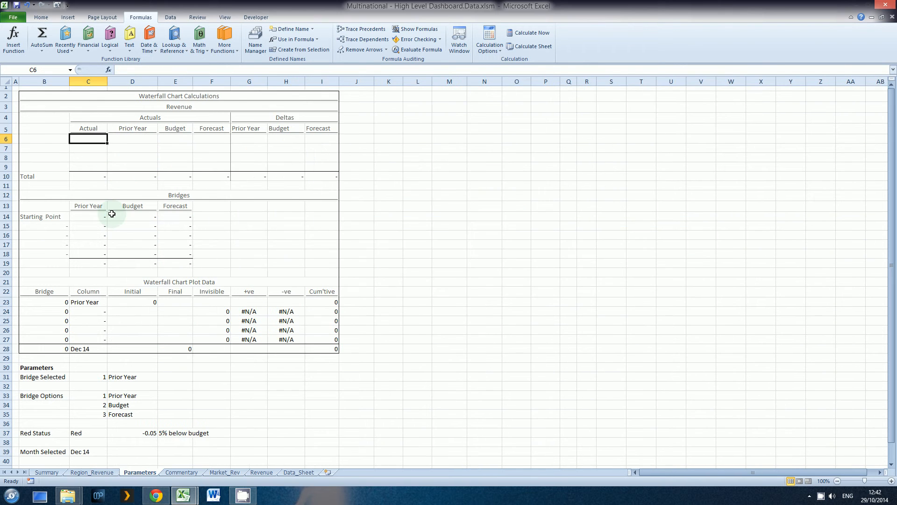
- Link the first Actual cell, C6 on the Parameters sheet, to the Asia YTD Actual figure with =Region_Revenue!F4
text(=)
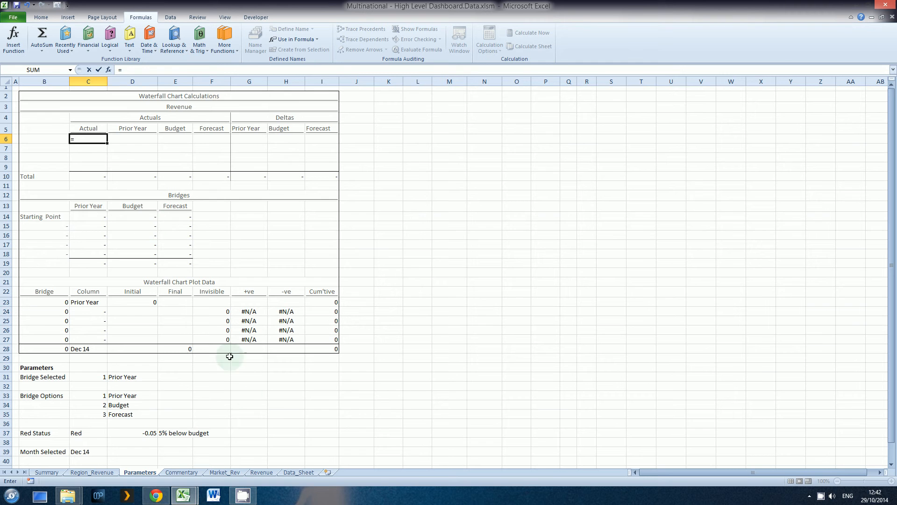
click(252, 473)
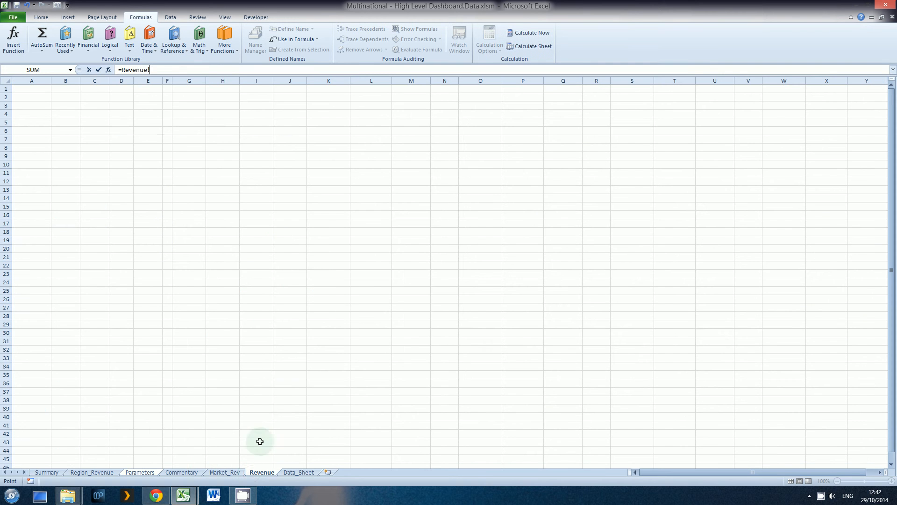
click(89, 473)
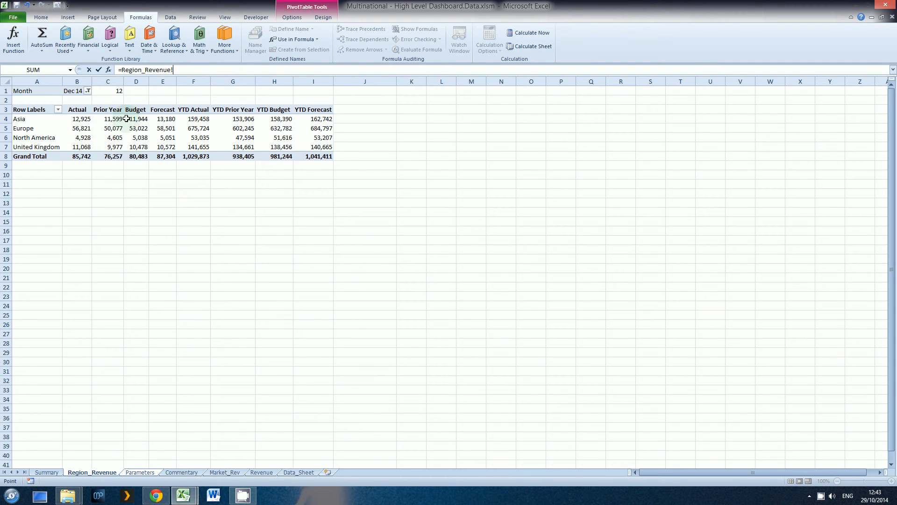
click(205, 120)
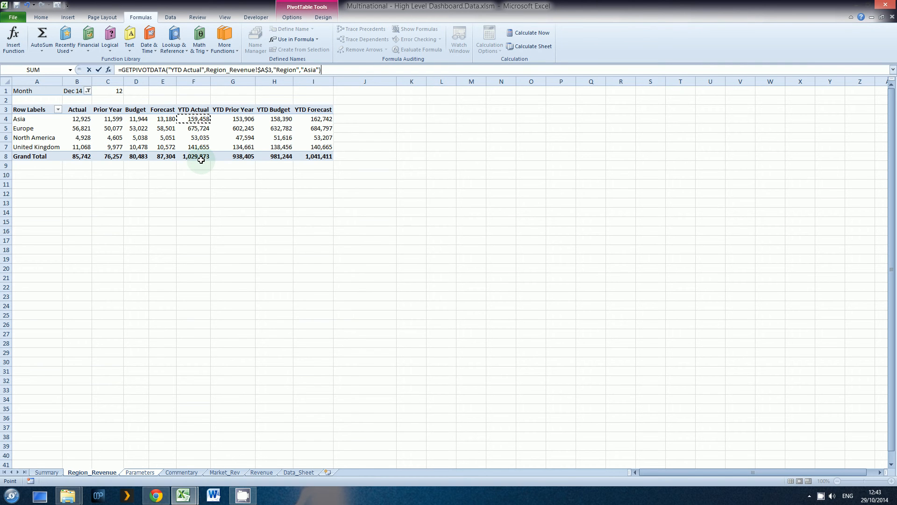
click(200, 166)
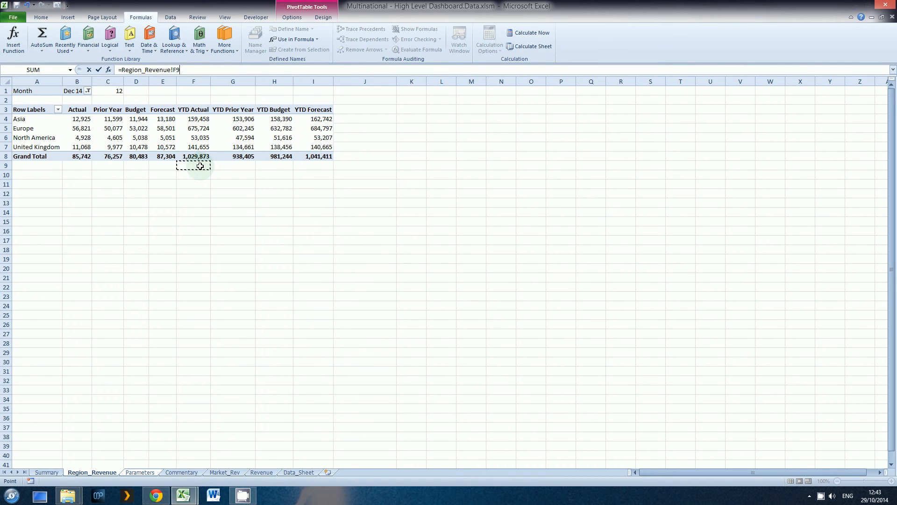
key(BackSpace)
text(4)
key(Return)
key(Up)
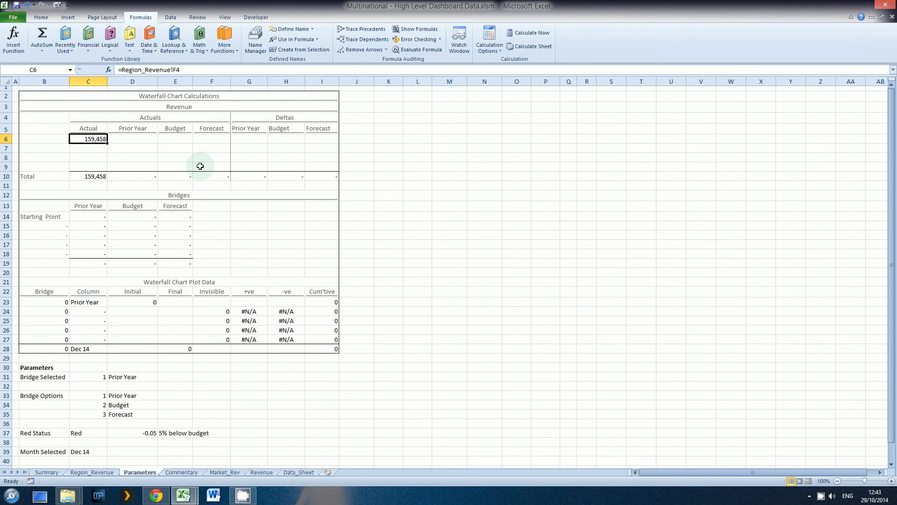
- Copy the Actual link in C6 down through C9 to cover the remaining regions
key(F2)
key(Escape)
key(ctrl+c)
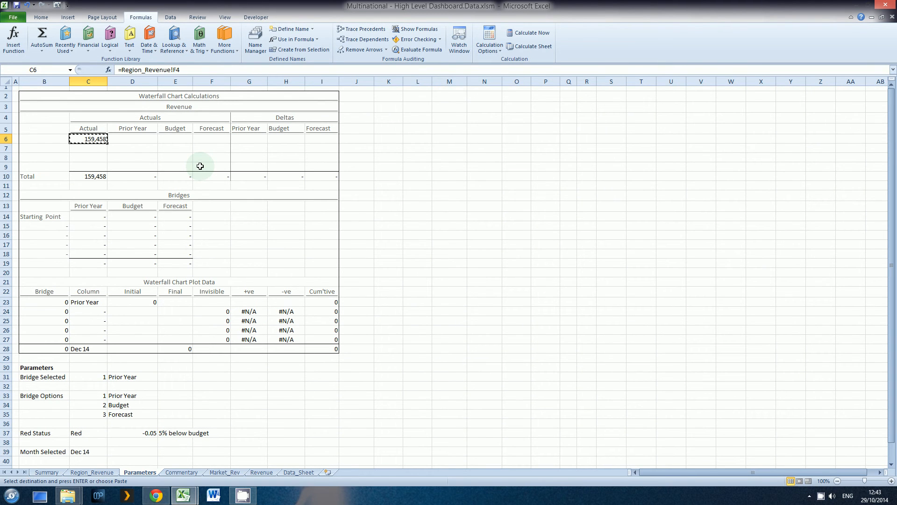
key(shift+Down)
key(shift+Down)
key(shift+Down)
key(Return)
- Copy the four Actual formulas in C6:C9 across to the Prior Year, Budget and Forecast columns, D6:F9
key(shift+Down)
key(shift+Down)
key(shift+Down)
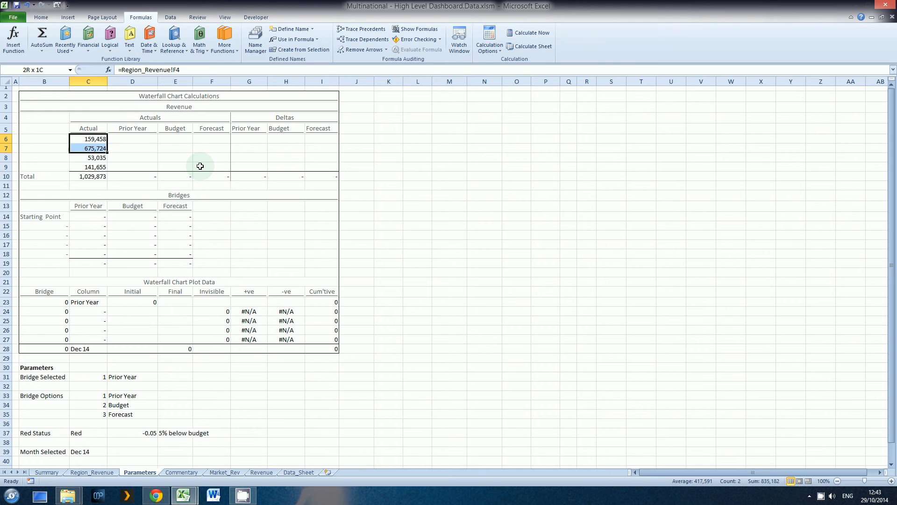
key(ctrl+c)
key(Right)
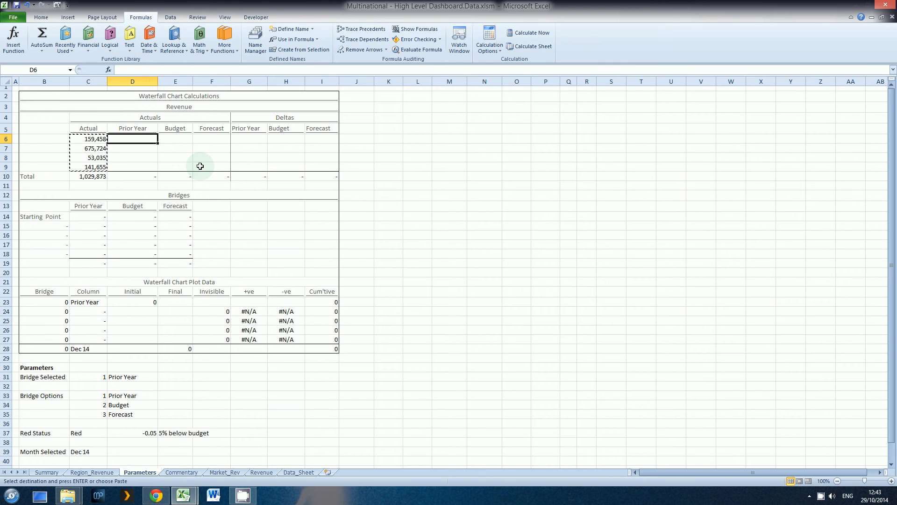
key(shift+Right)
key(shift+Right)
key(shift+Down)
key(shift+Down)
key(shift+Down)
key(Return)
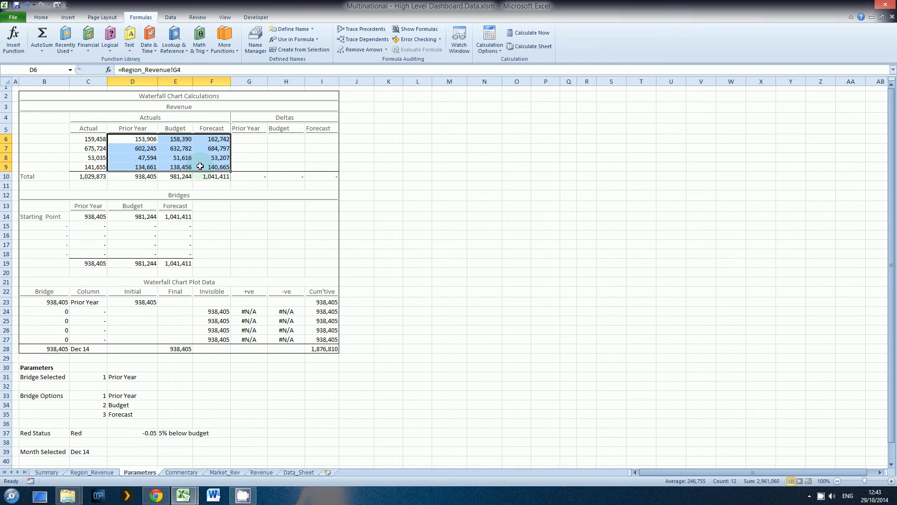
- Enter =C6-D6 in G6 to calculate the first region's Prior Year delta
key(Down)
key(Right)
key(Right)
key(Right)
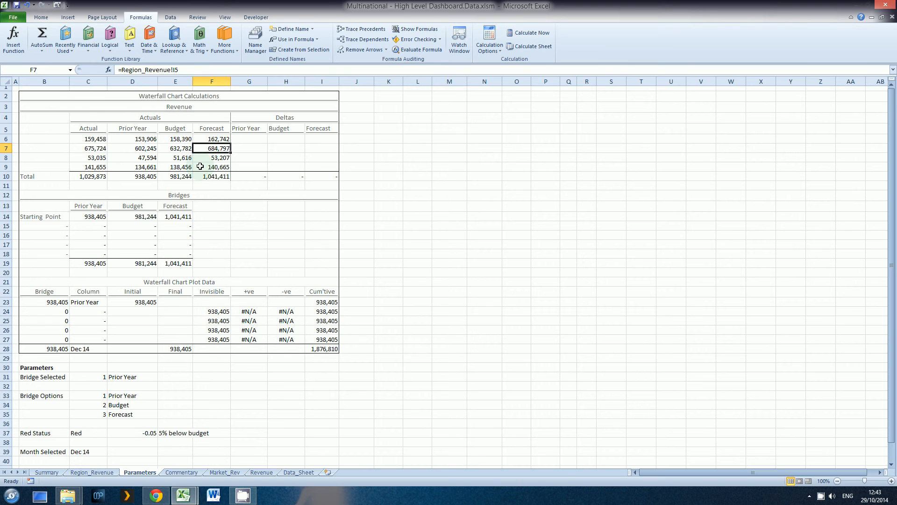
key(Up)
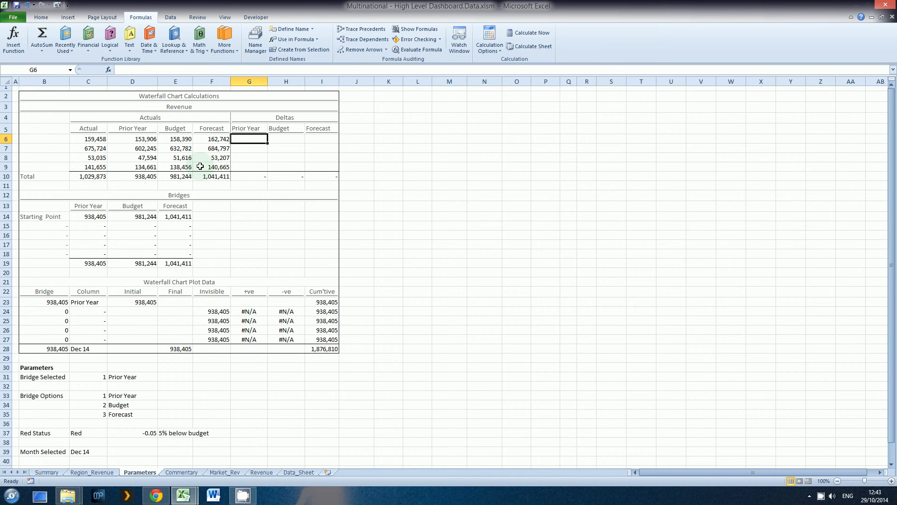
text(=)
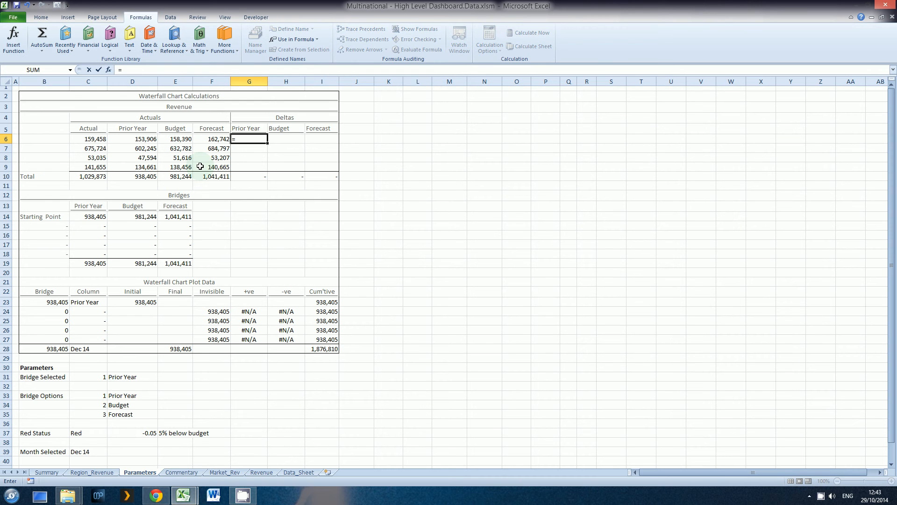
key(Left)
key(Left)
key(Left)
key(Left)
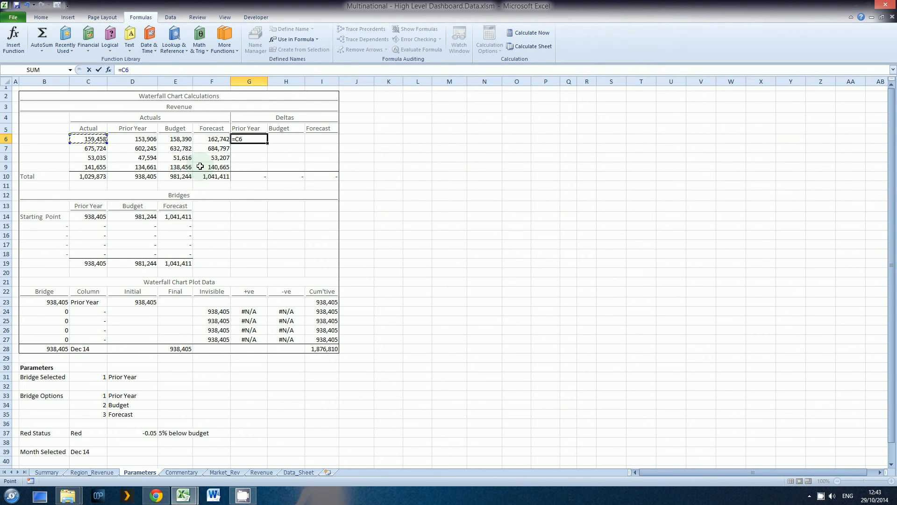
text(-)
key(Left)
key(Left)
key(Left)
key(ctrl+Return)
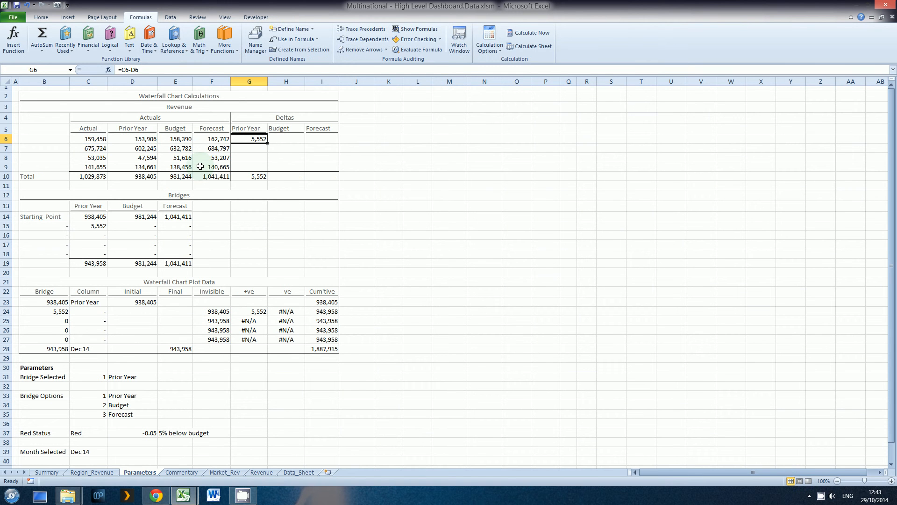
- Paste only the formula from G6 into the Budget and Forecast delta cells, H6:I6
key(ctrl+c)
key(Right)
key(shift+Right)
key(alt+e)
key(s)
key(f)
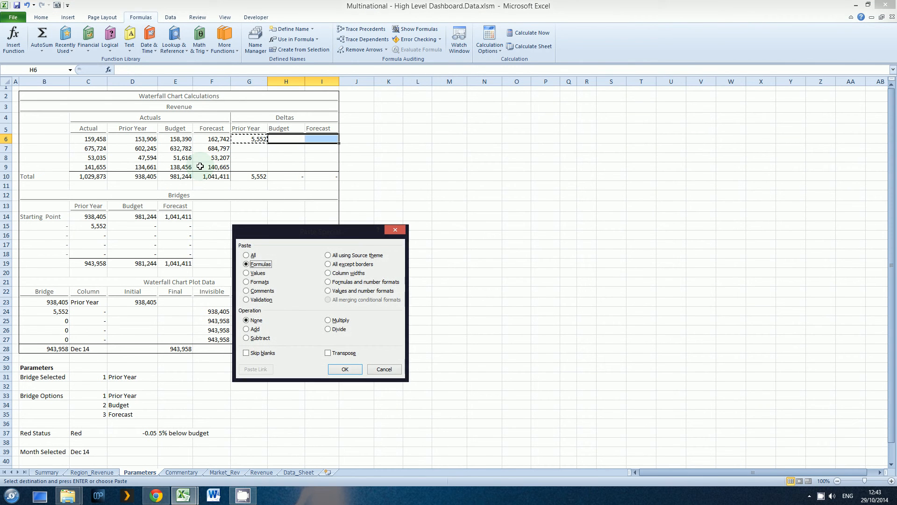
key(Return)
- Paste only the formulas of the first delta row, G6:I6, into the three region rows below, G7:I9
key(Left)
key(shift+Right)
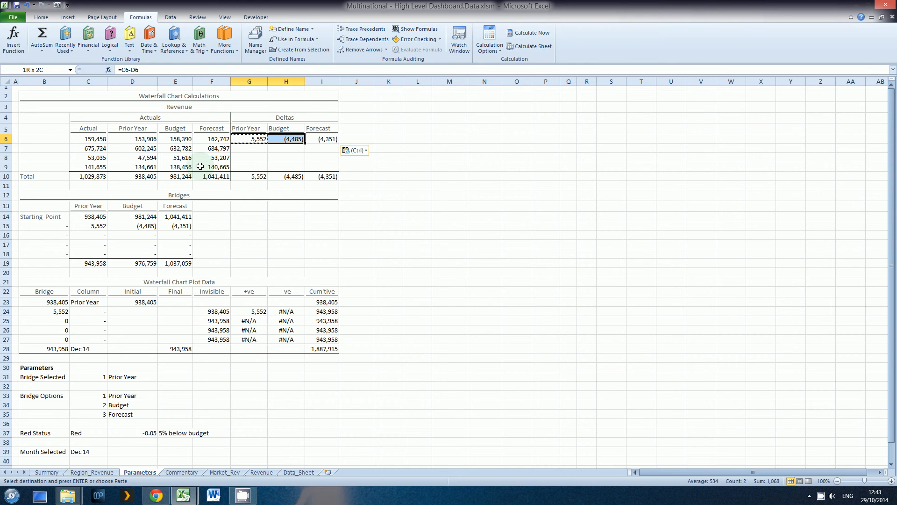
key(shift+Right)
key(ctrl+c)
key(Down)
key(shift+Down)
key(shift+Down)
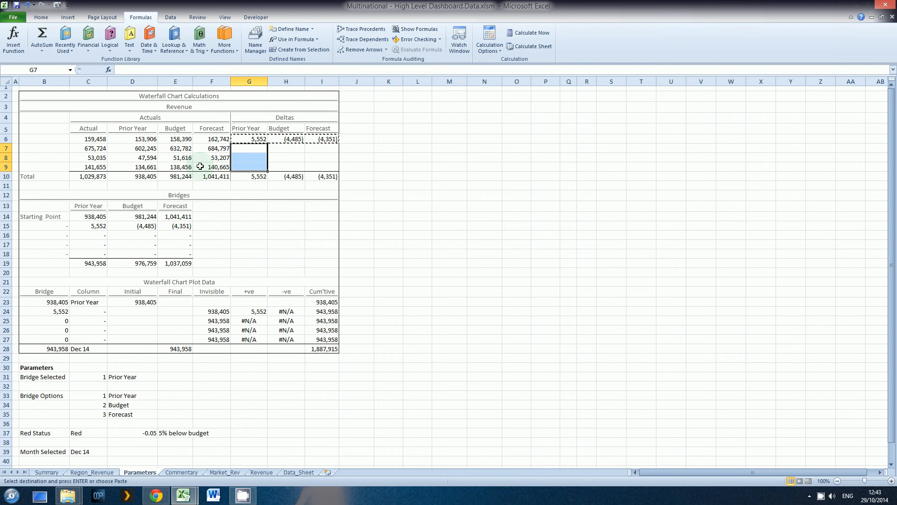
key(alt+e)
key(s)
key(f)
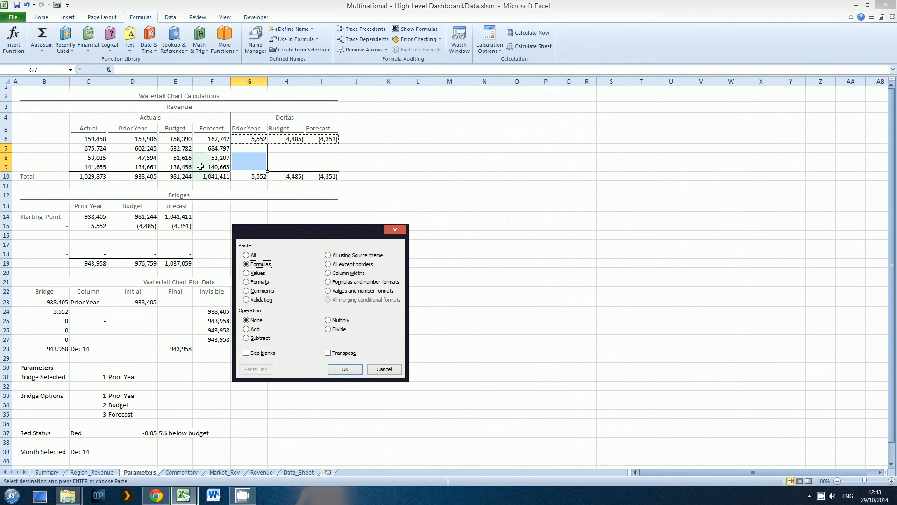
key(Return)
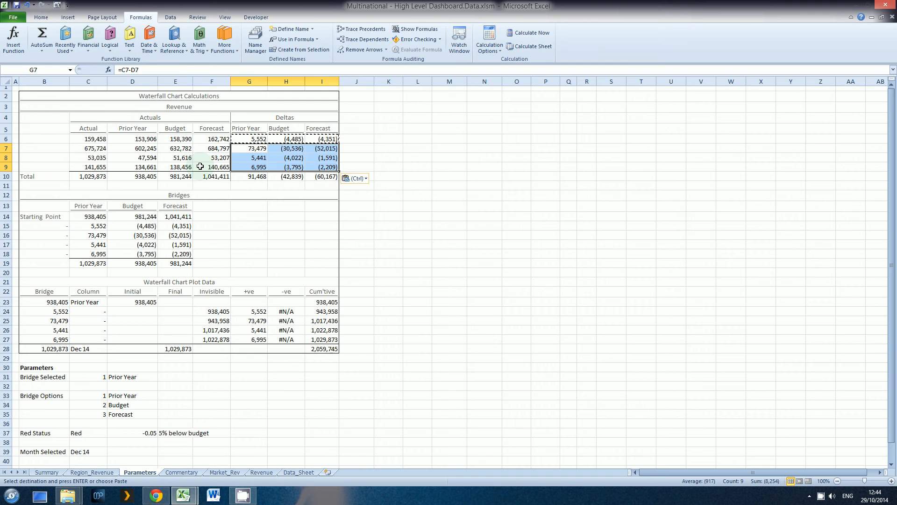
- Check which cells the Prior Year delta formula in G7 refers to
key(Left)
key(Left)
key(Left)
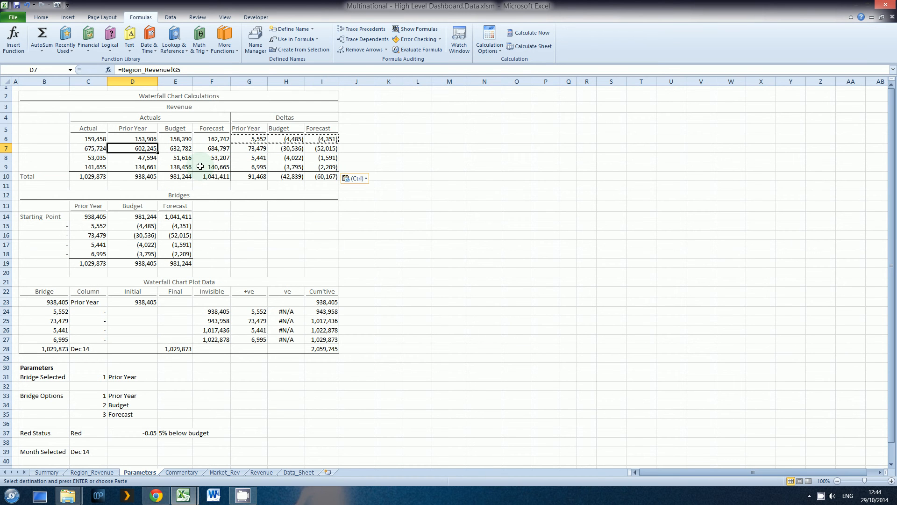
key(Escape)
key(Right)
key(Right)
key(Right)
key(F2)
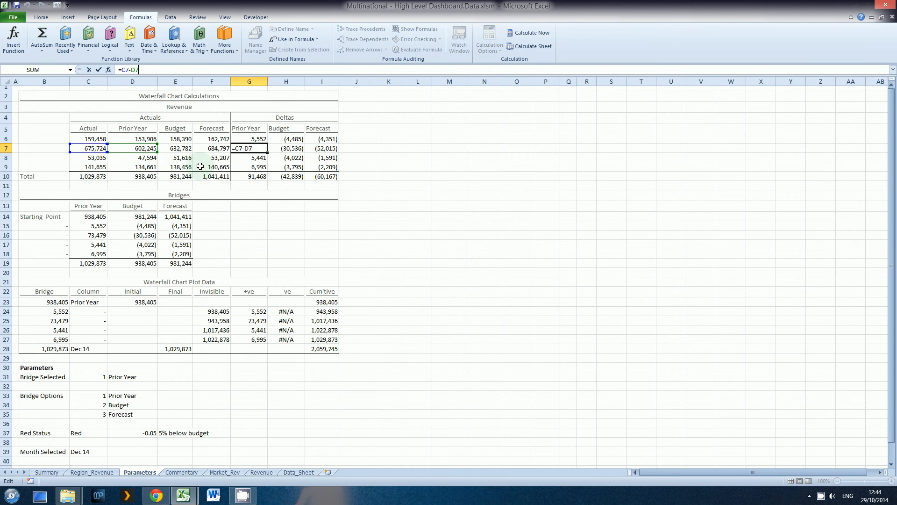
key(Return)
- Link the first row label of the Actuals table, B6, to the Asia region name with =Region_Revenue!A4
key(Down)
key(Down)
key(Down)
key(Down)
key(Down)
key(Down)
key(Down)
key(Down)
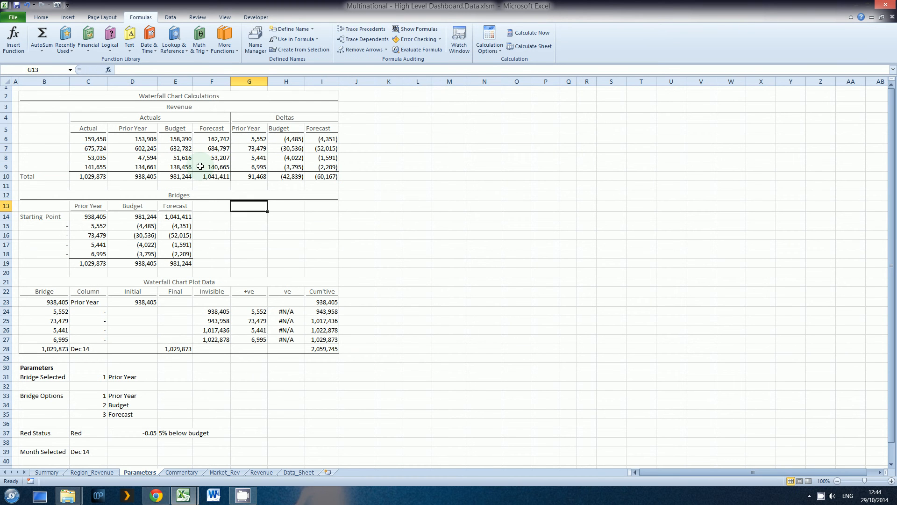
key(Left)
key(Left)
key(Left)
key(Left)
key(Left)
key(Up)
key(Up)
key(Up)
key(Up)
key(Up)
key(Up)
key(Up)
key(Up)
key(Up)
key(Up)
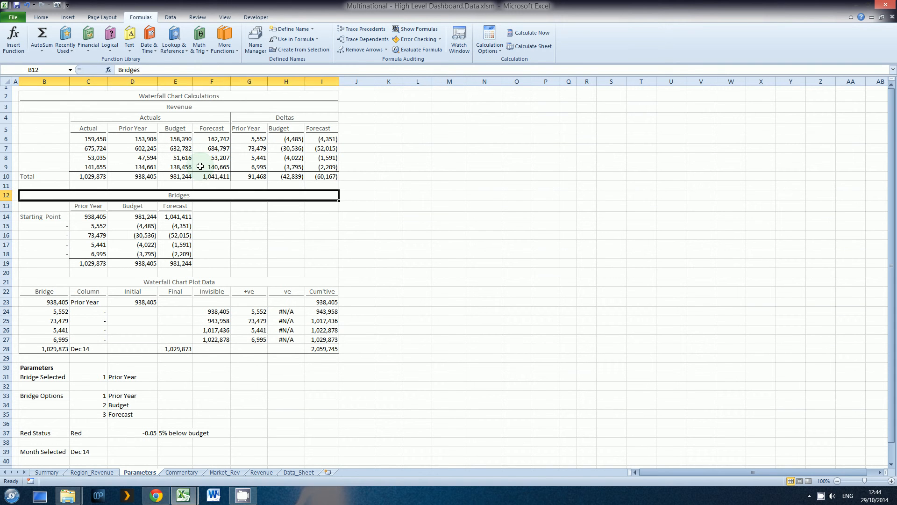
text(=)
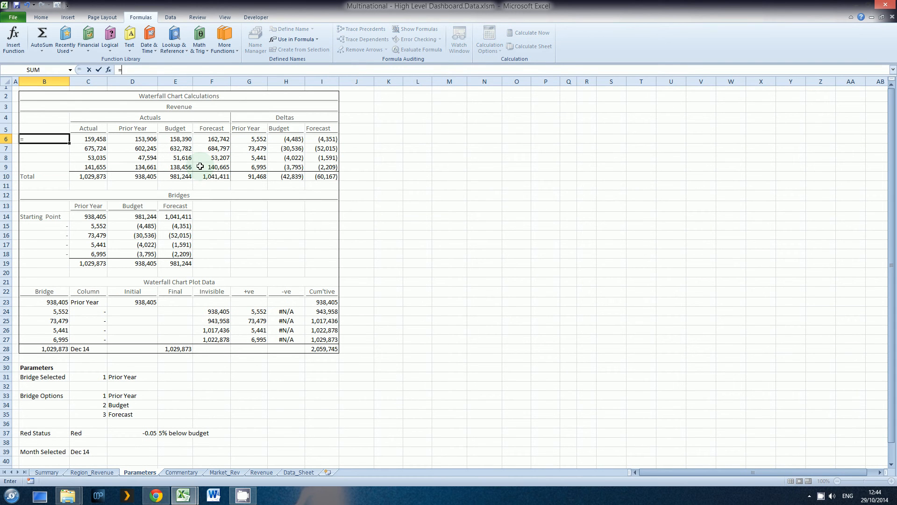
click(92, 473)
click(46, 120)
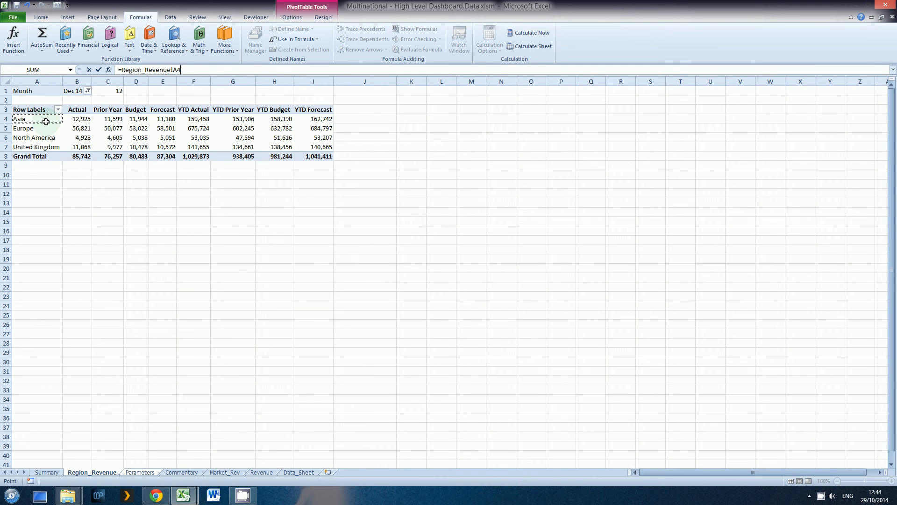
key(Return)
- Copy the region label link in B6 down to B7:B9
key(Up)
key(ctrl+c)
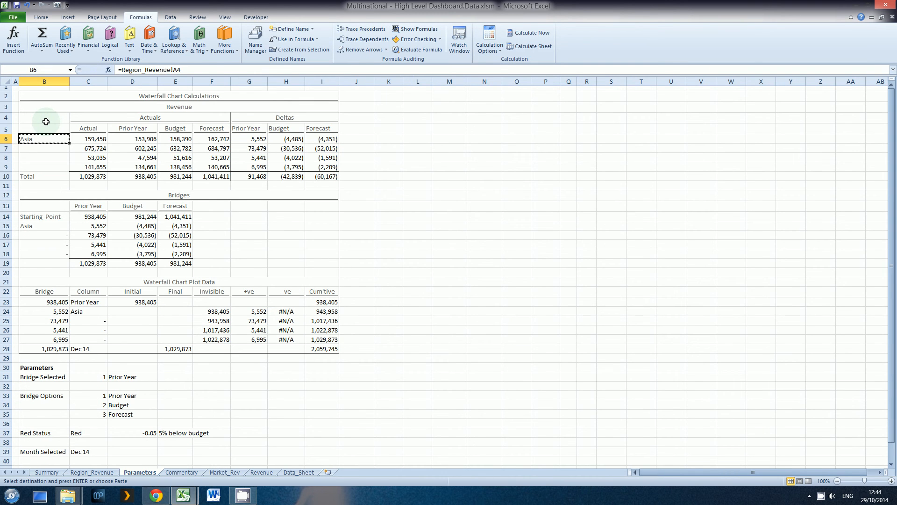
key(Down)
key(shift+Down)
key(shift+Down)
key(Return)
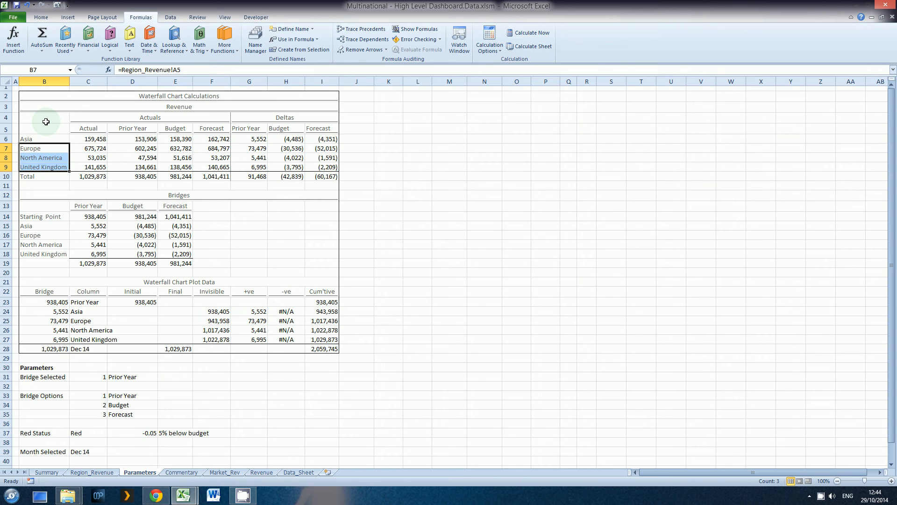
key(Down)
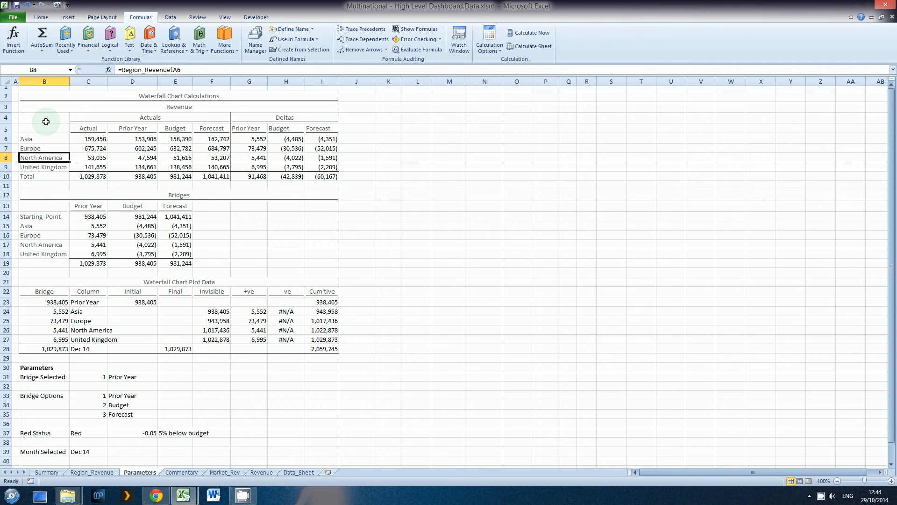
- Review the Region_Revenue links in the Asia row of the Actuals table, C6 through F6
key(Right)
key(Up)
key(Up)
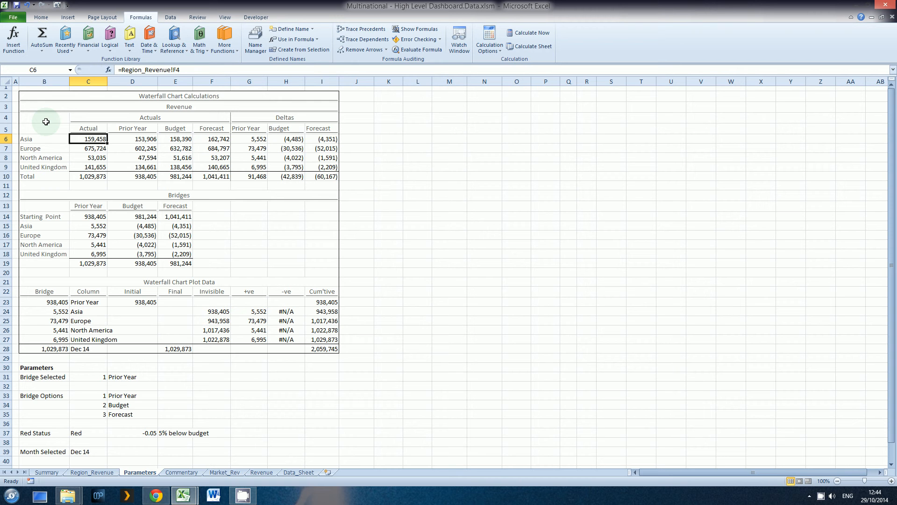
key(Up)
key(Right)
key(Right)
key(Right)
key(Down)
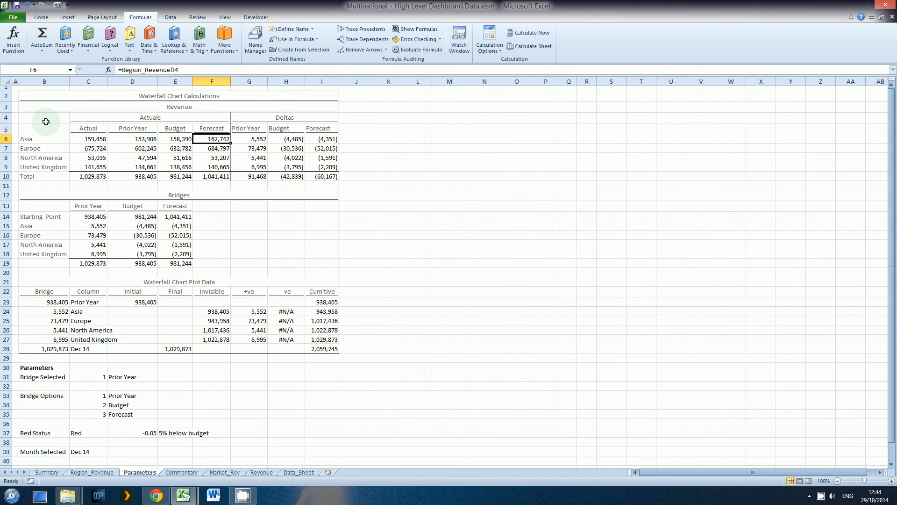
- Look down the Prior Year column of the Deltas table, from Asia to the total row
key(Right)
key(Down)
key(Down)
key(Down)
key(Down)
key(Down)
key(Down)
key(Down)
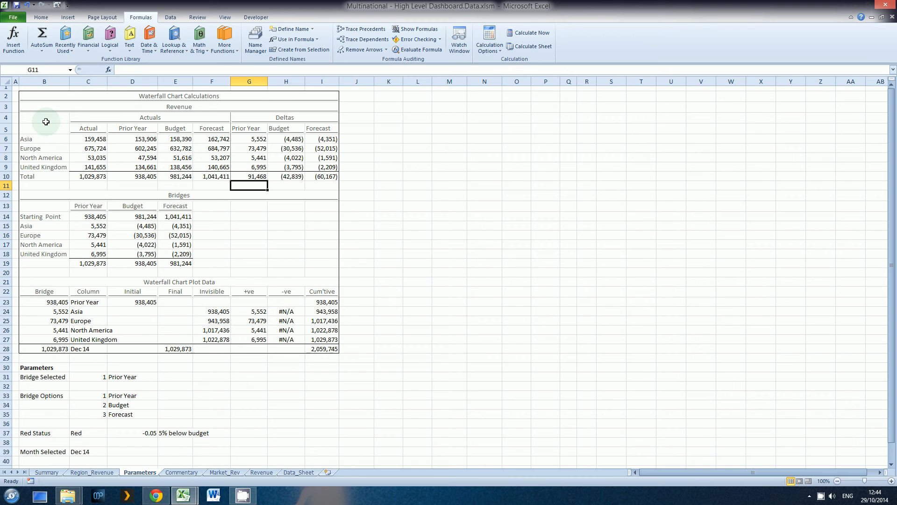
- Check which cell the Starting Point of the Prior Year bridge, C14, refers to
key(Left)
key(Left)
key(Left)
key(Left)
key(Down)
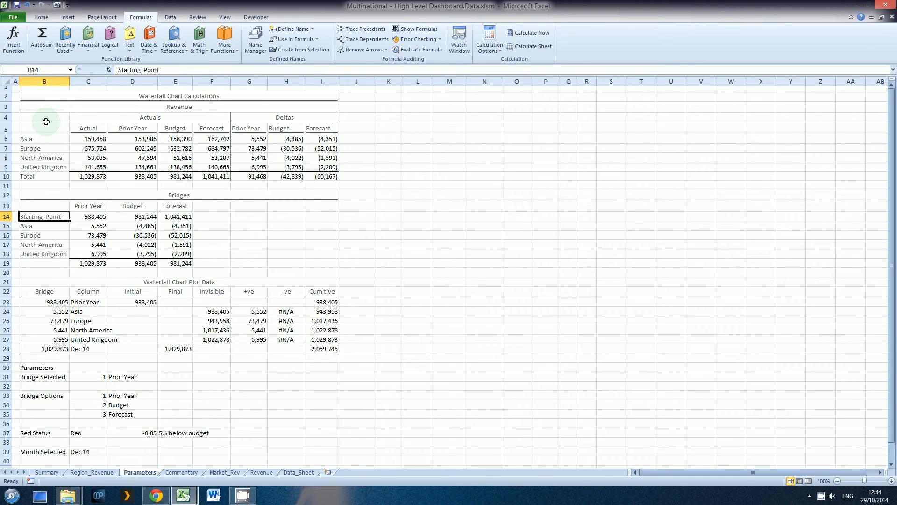
key(F2)
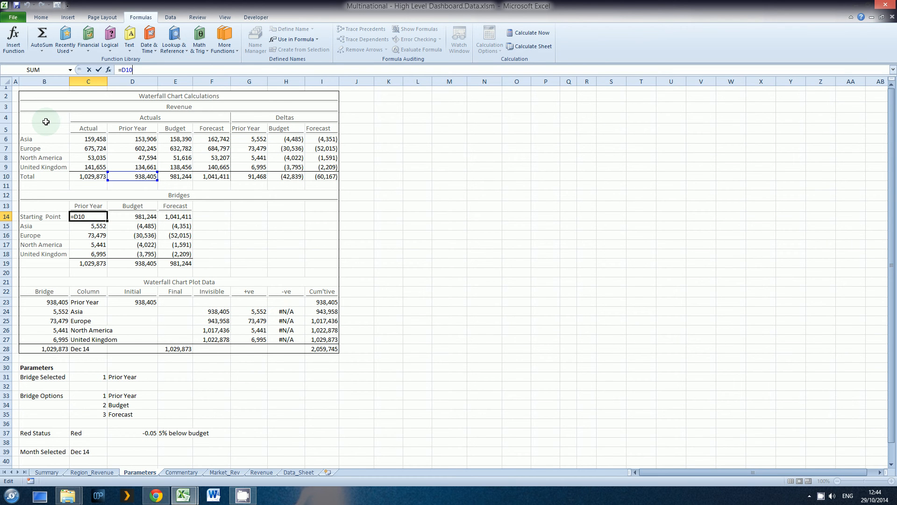
key(Escape)
- Inspect the sum formulas of the Prior Year and Budget bridge totals in C19 and D19
key(Down)
key(Down)
key(Down)
key(Down)
key(Down)
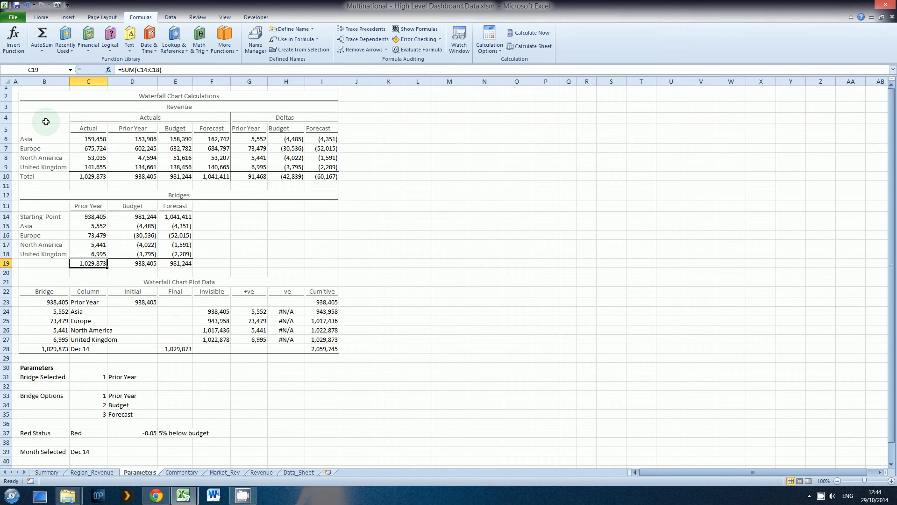
key(F2)
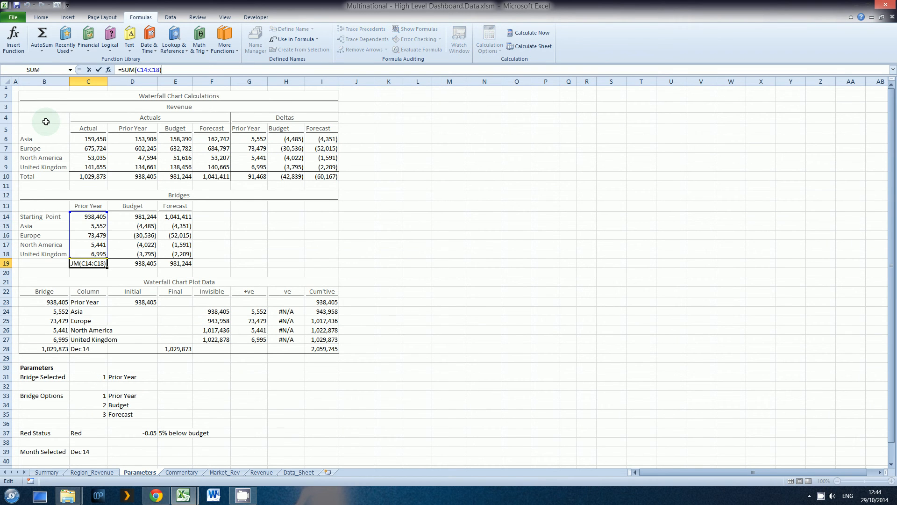
key(Escape)
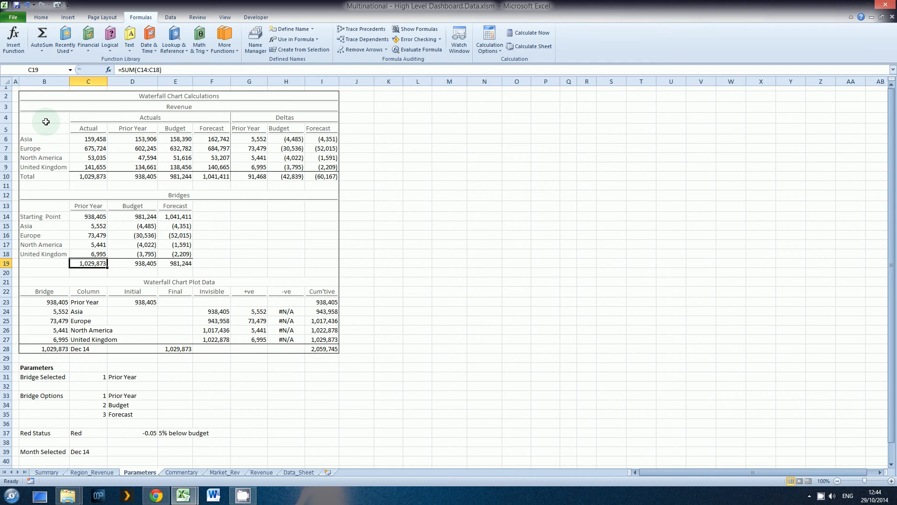
key(Right)
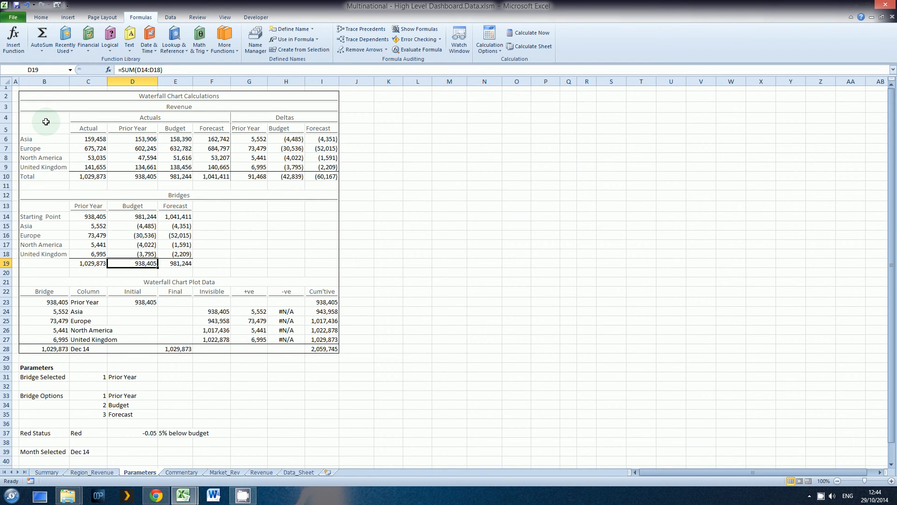
key(F2)
key(Escape)
- Check that the region rows of the Prior Year bridge, C15:C17, link to the matching Prior Year deltas
key(Left)
key(Up)
key(Up)
key(Up)
key(Up)
key(Up)
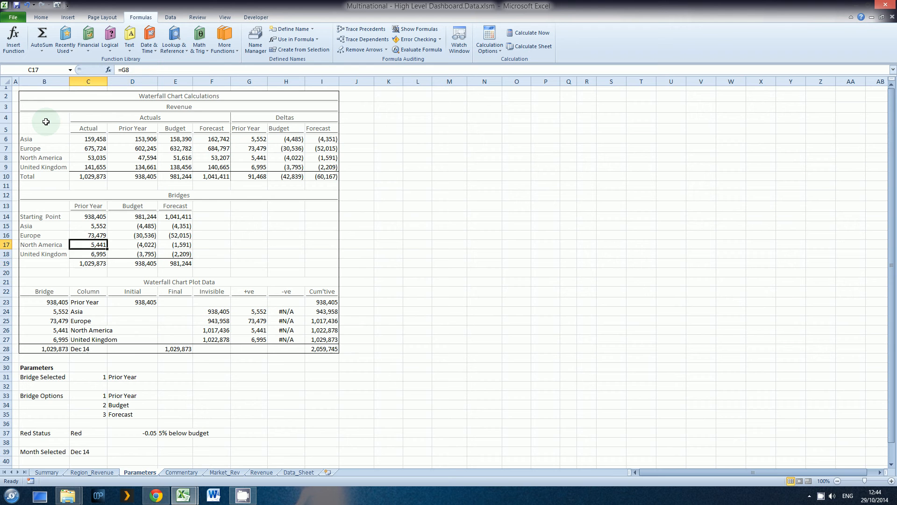
key(F2)
key(Escape)
key(Down)
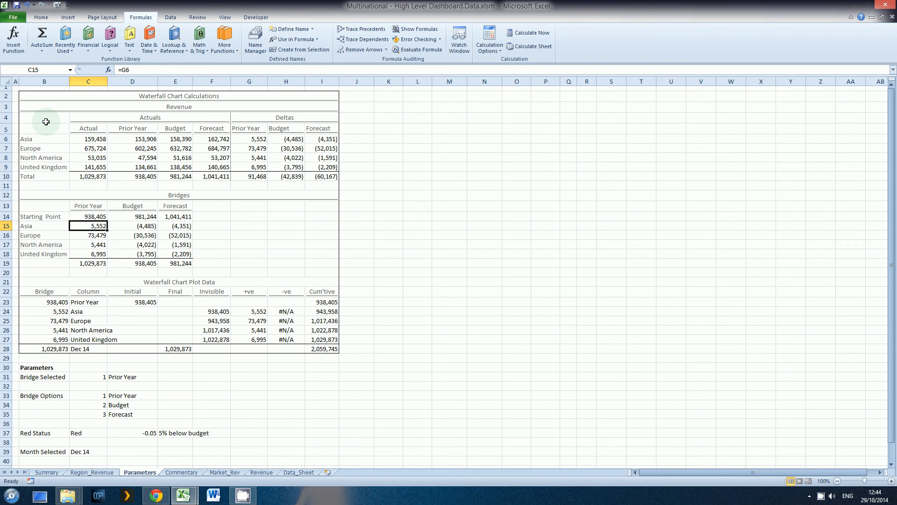
key(F2)
key(Escape)
key(Down)
key(F2)
key(Escape)
key(Down)
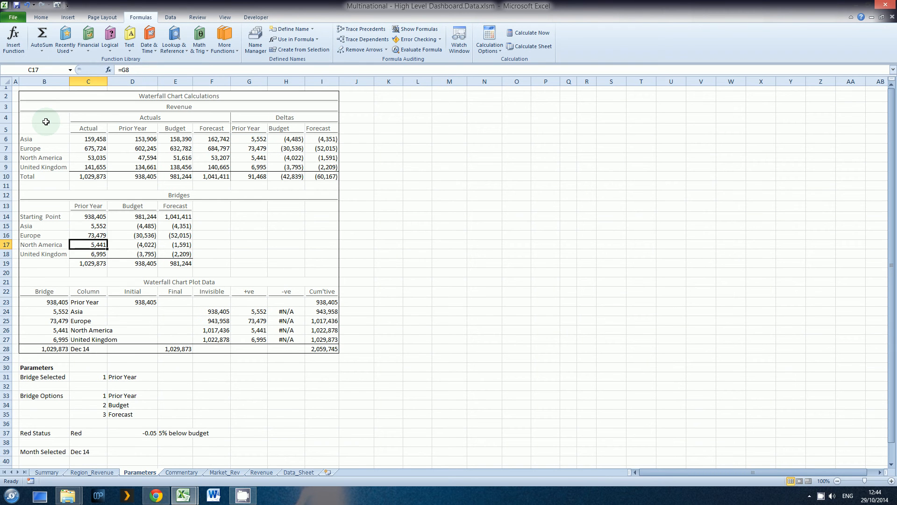
- Make the Actual column reference absolute in the Asia Prior Year delta, so G6 reads =$C6-D6
key(Up)
key(Up)
key(Up)
key(Up)
key(Up)
key(Up)
key(Up)
key(Up)
key(Up)
key(Up)
key(Right)
key(Right)
key(Right)
key(Right)
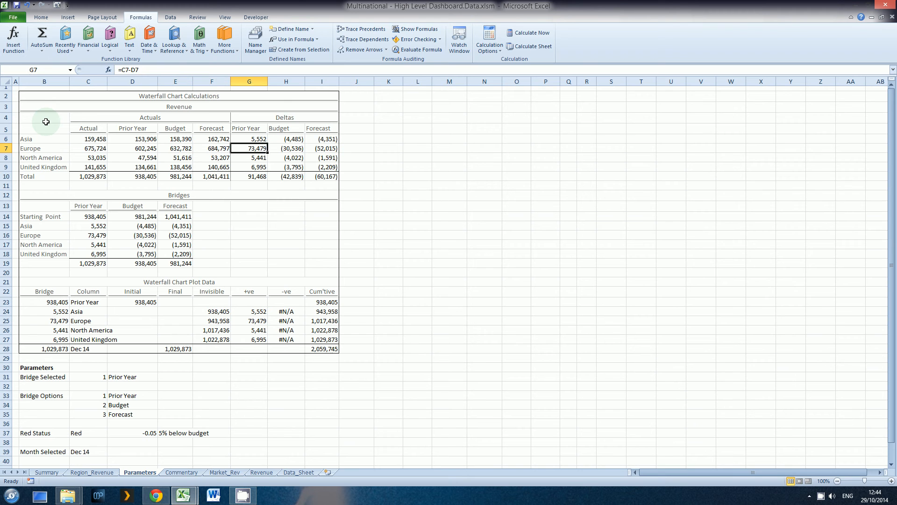
key(Up)
key(F2)
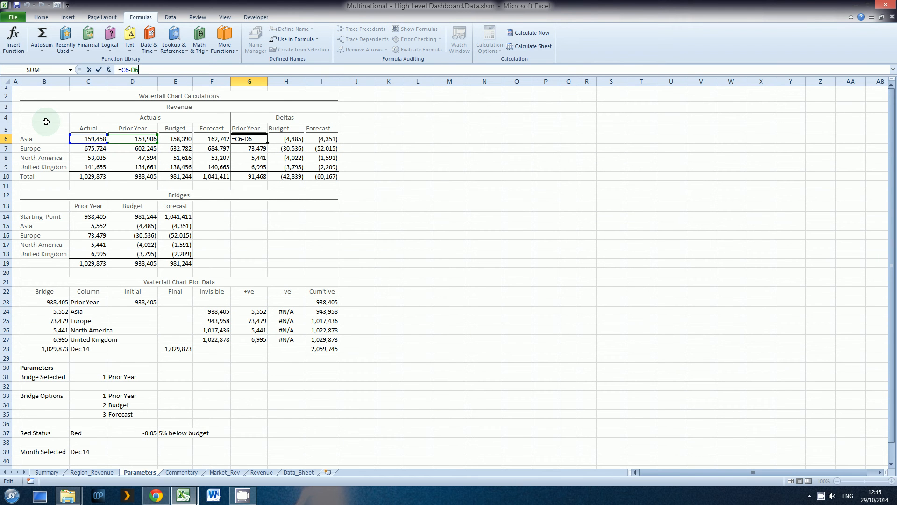
key(F2)
key(Left)
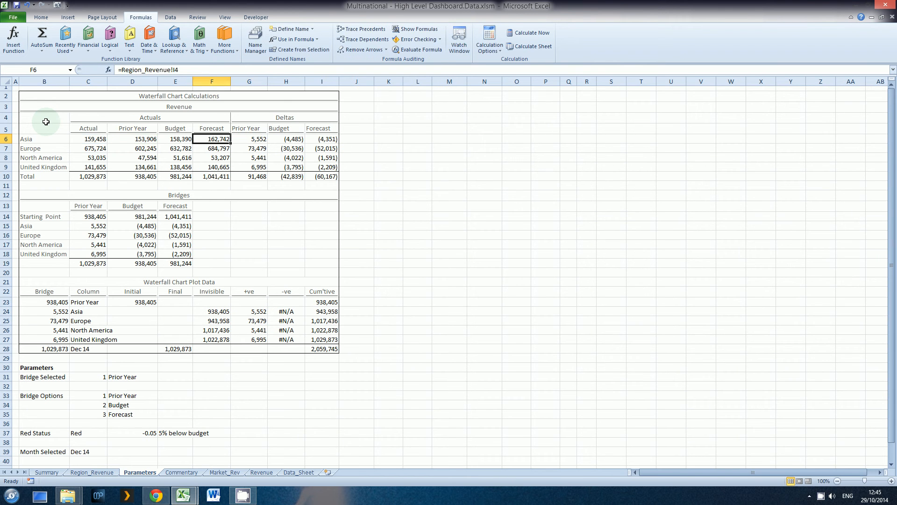
key(Right)
key(F2)
key(Left)
key(Left)
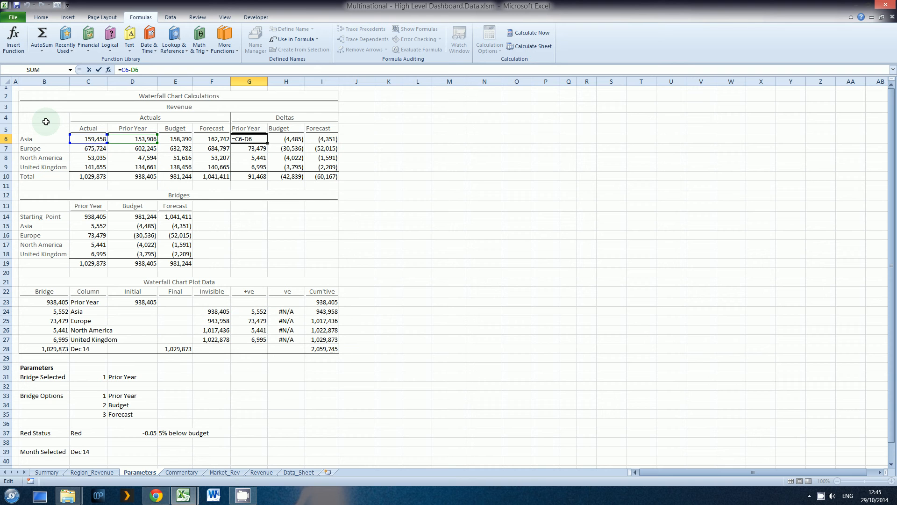
key(Left)
key(Left)
key(Left)
text($)
key(Return)
- Copy the column-anchored formula in G6 down to the other regions' Prior Year deltas, G7:G9
key(Up)
key(ctrl+c)
key(Down)
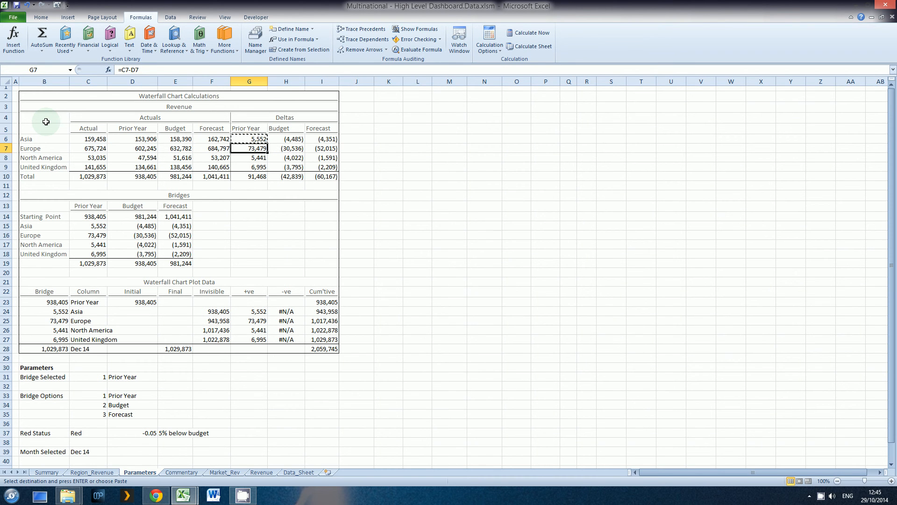
key(shift+Down)
key(shift+Down)
- Copy the Prior Year delta formulas G6:G9 across to the Budget and Forecast deltas, H6:I9
key(Up)
key(shift+Down)
key(shift+Down)
key(shift+Down)
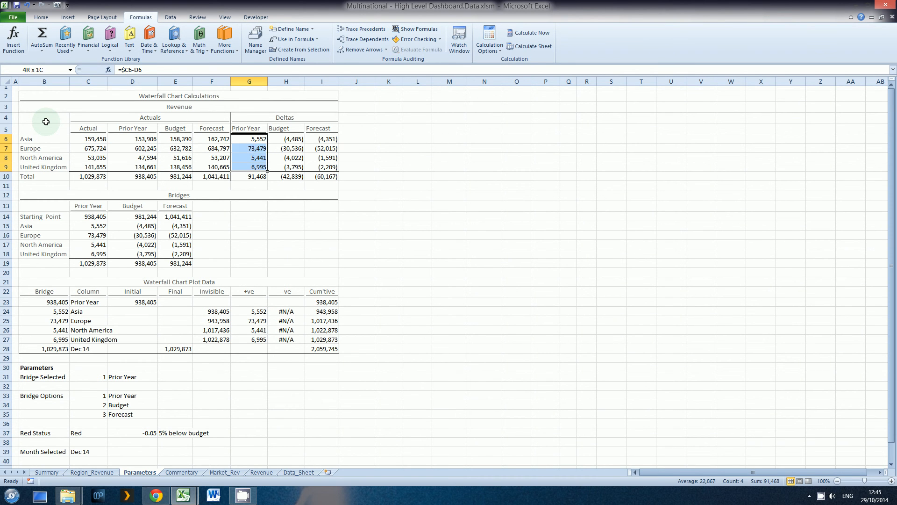
key(Right)
key(shift+Right)
key(shift+Down)
key(shift+Down)
key(shift+Down)
key(Return)
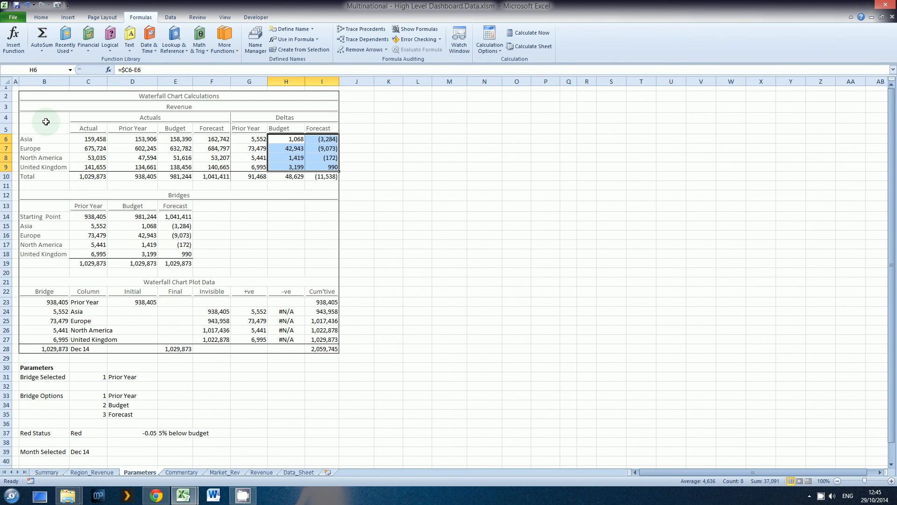
- Compare the Prior Year bridge total in C19 with the Actual revenue total in C10
key(Down)
key(Down)
key(Down)
key(Down)
key(Down)
key(Down)
key(Down)
key(Down)
key(Down)
key(Left)
key(Left)
key(Left)
key(Left)
key(Left)
key(Left)
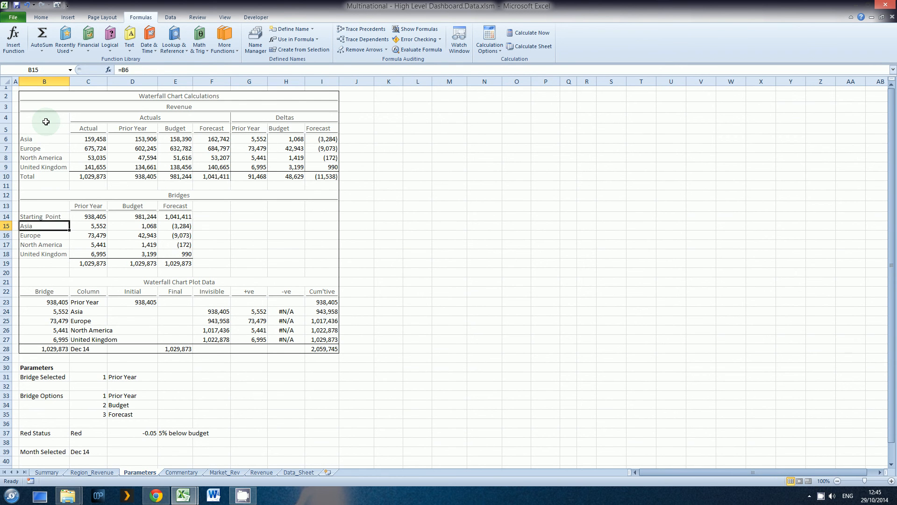
key(Down)
key(Down)
key(Down)
key(Down)
key(Right)
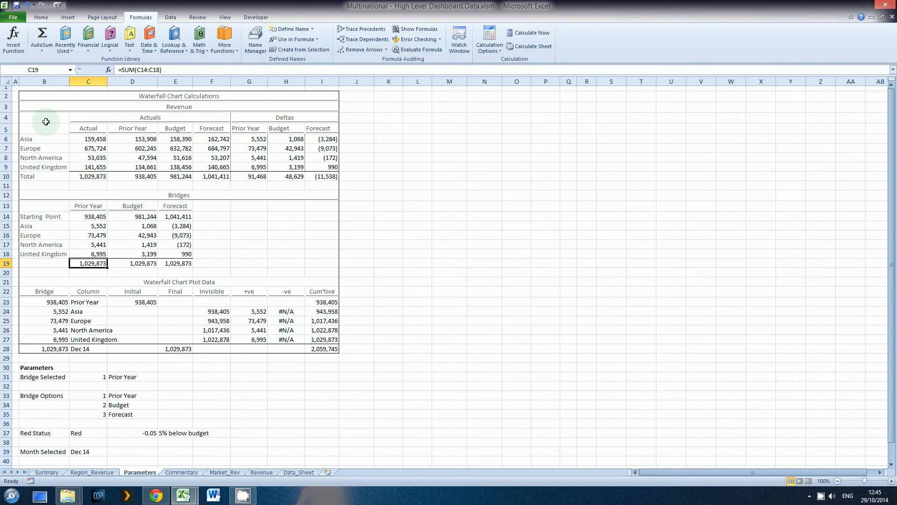
key(F2)
key(Escape)
click(81, 177)
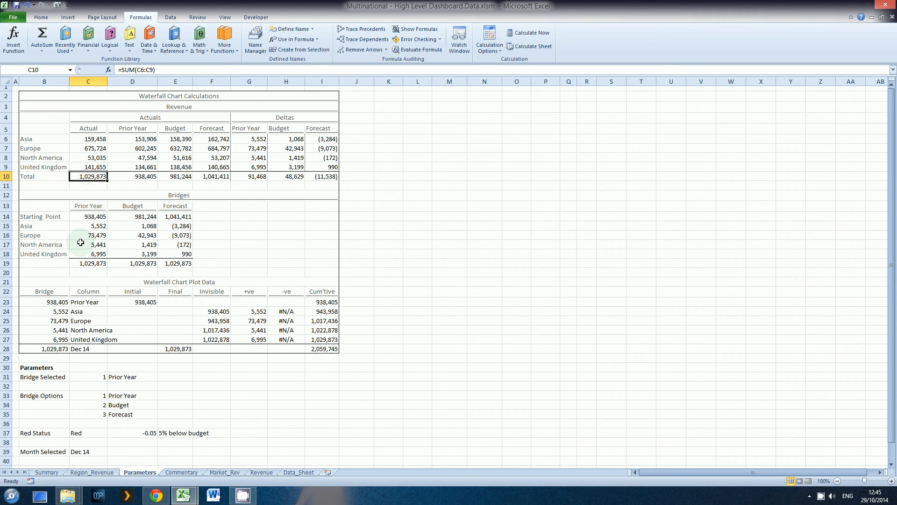
- Look through the Prior Year and Budget bridge columns and check the delta reference in C15
click(84, 217)
key(Down)
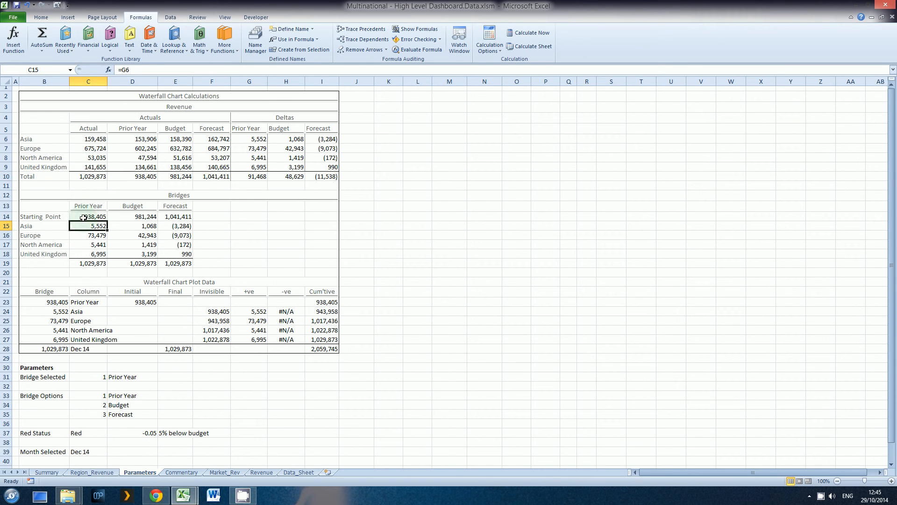
key(Down)
key(Down)
key(Down)
key(Down)
key(Down)
key(Up)
key(Right)
key(Up)
key(Up)
key(Up)
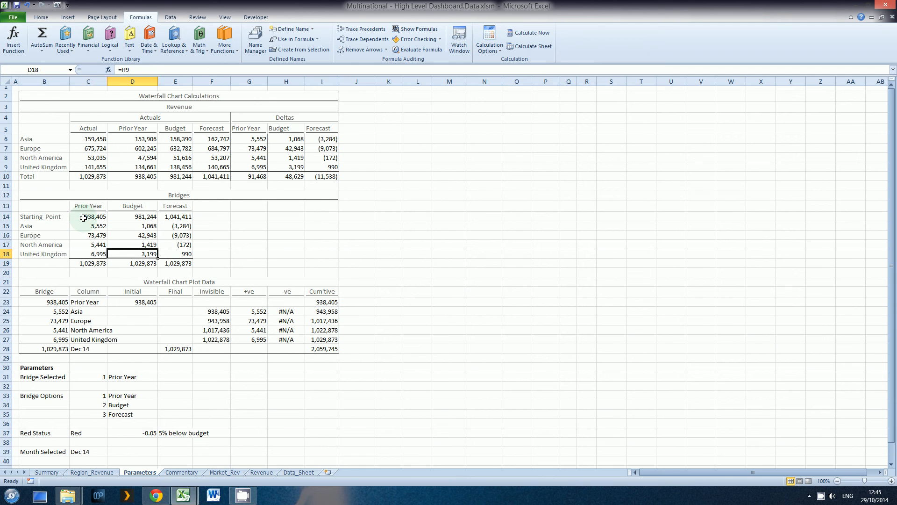
key(Up)
key(Left)
key(F2)
key(Escape)
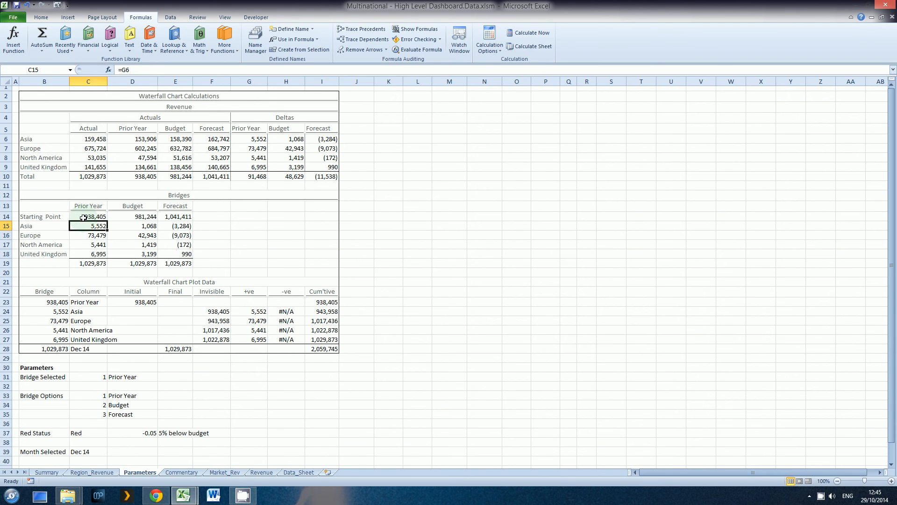
- Check the Forecast bridge's Asia delta reference in E15 and the sum formula in E19
key(Right)
key(Right)
key(F2)
key(Escape)
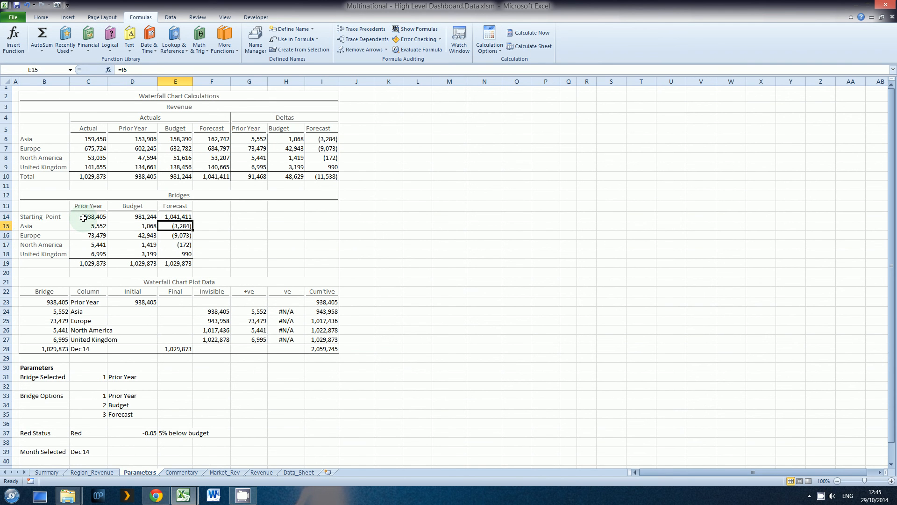
key(Down)
key(Down)
key(Down)
key(Down)
key(F2)
key(Escape)
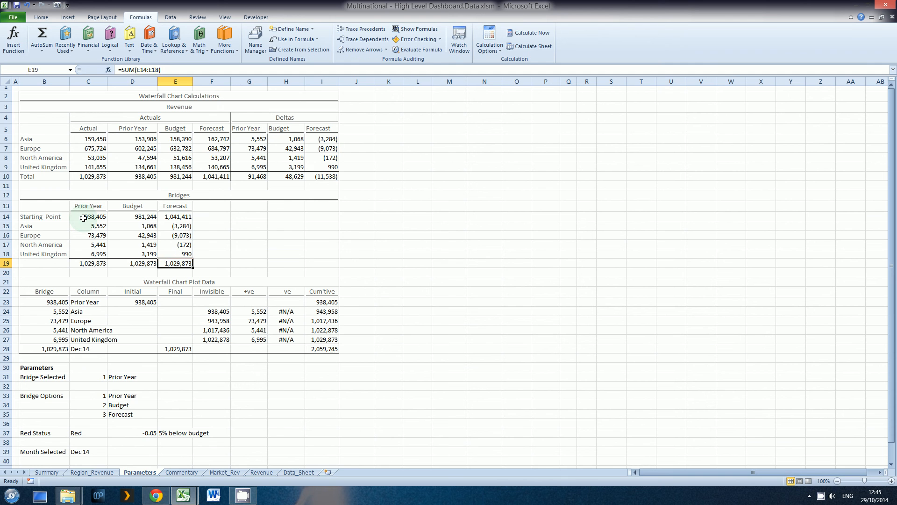
- Narrow column D slightly
key(Left)
key(Left)
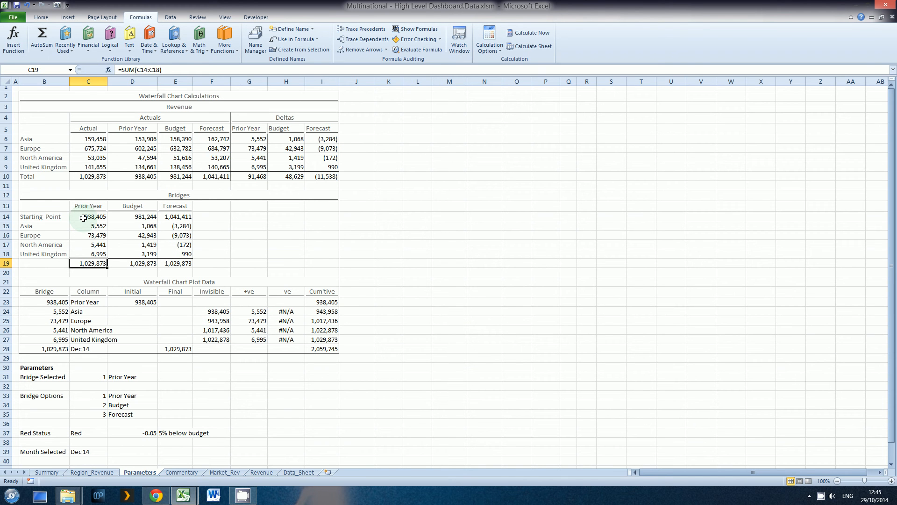
key(Right)
drag(157, 81, 150, 81)
- Review the Prior Year bridge column once more and move on to the Waterfall Chart Plot Data heading
key(Left)
key(Up)
key(Up)
key(Up)
key(Up)
key(Up)
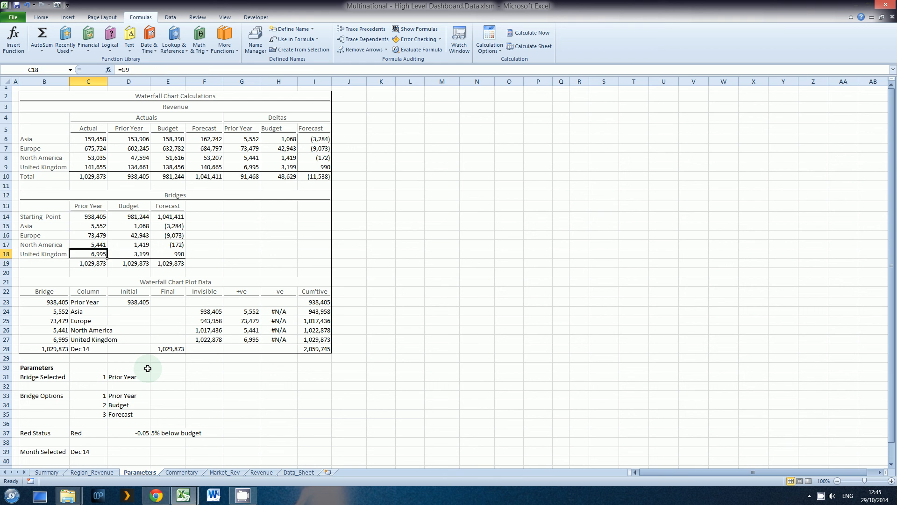
key(Down)
key(Down)
key(Down)
key(Down)
key(Down)
key(Down)
key(Down)
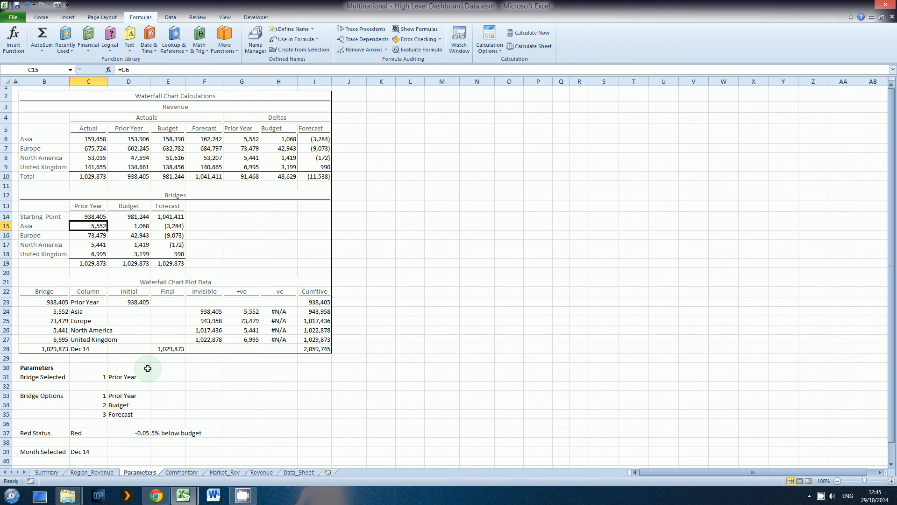
key(Down)
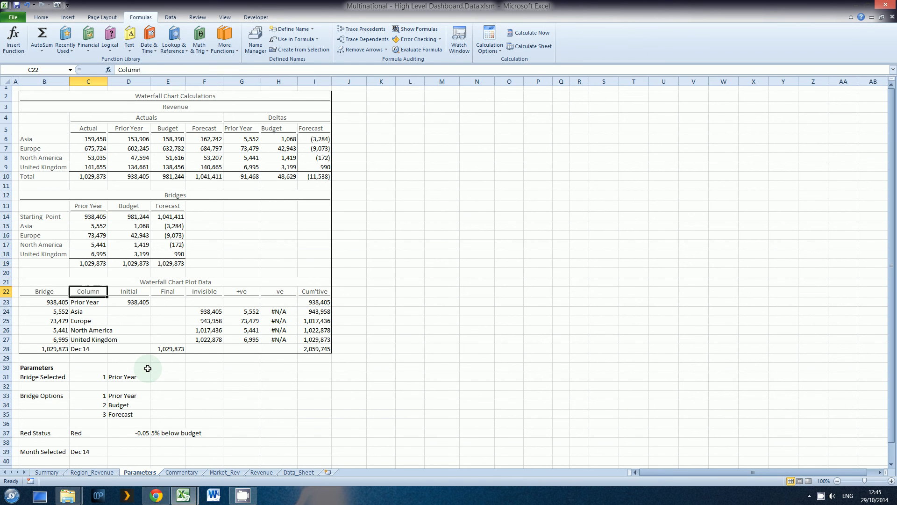
key(Up)
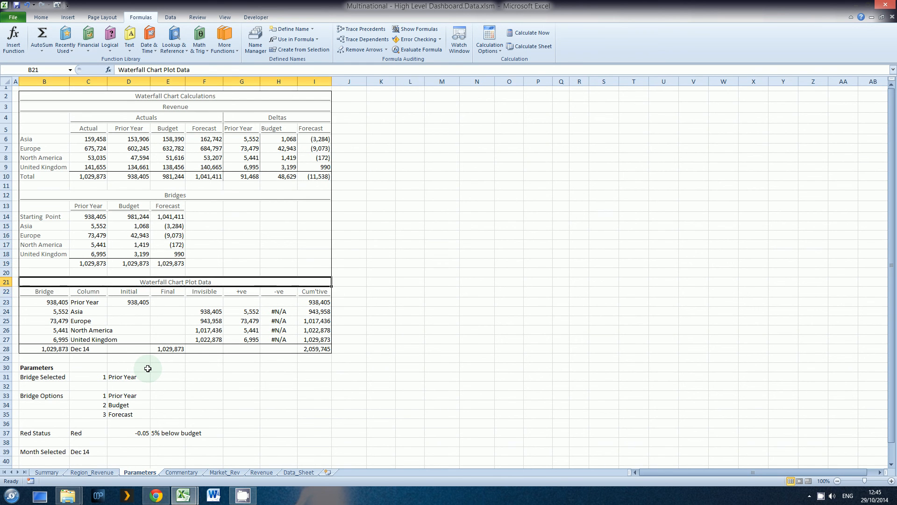
- Look through the Waterfall Chart Plot Data labels down to the United Kingdom reference in C27
key(Down)
key(Down)
key(Down)
key(Down)
key(Down)
key(Down)
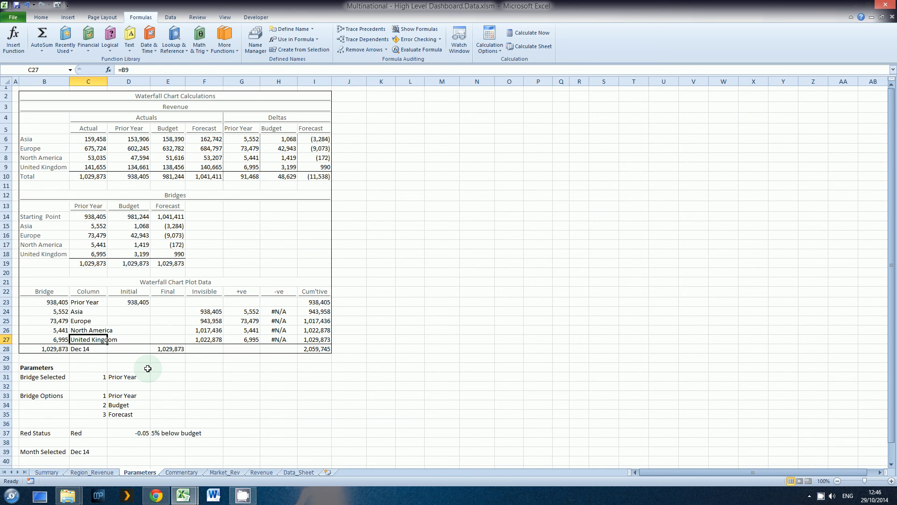
- Hide the worksheet gridlines on the Parameters sheet and look over the cleaned-up tables
click(97, 17)
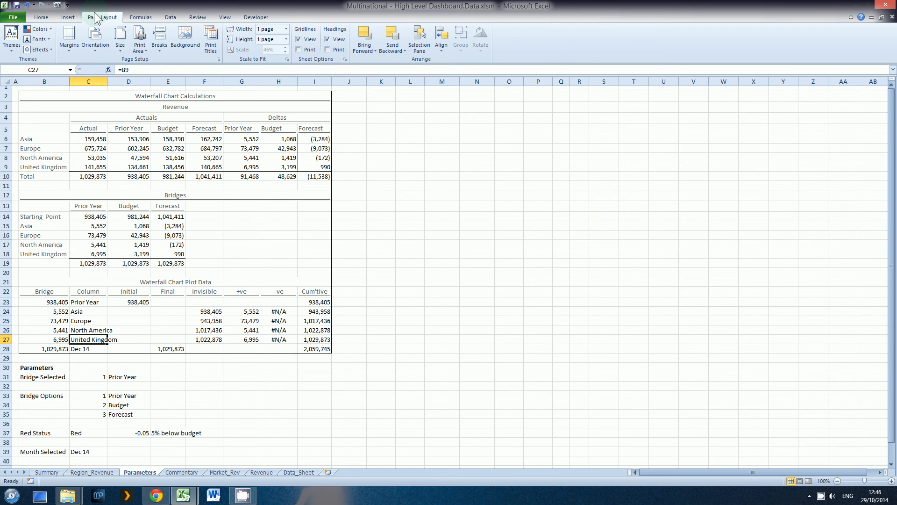
click(170, 21)
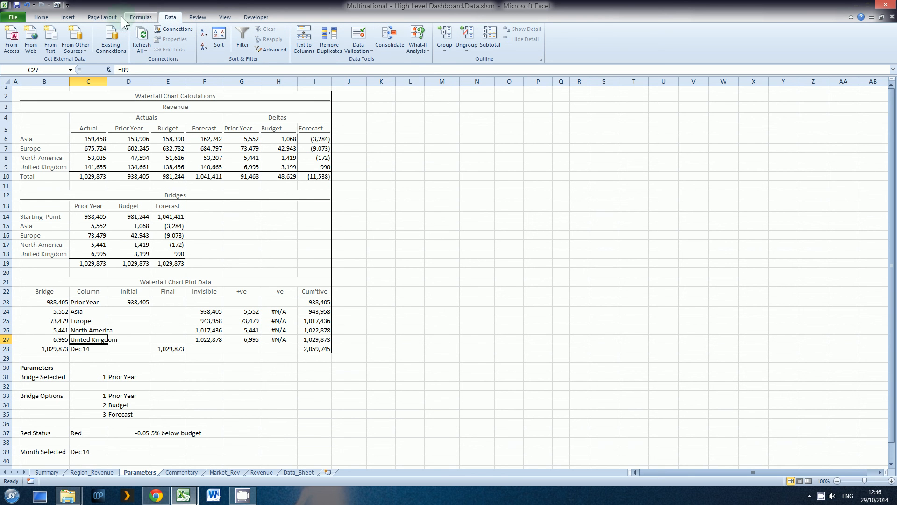
click(103, 18)
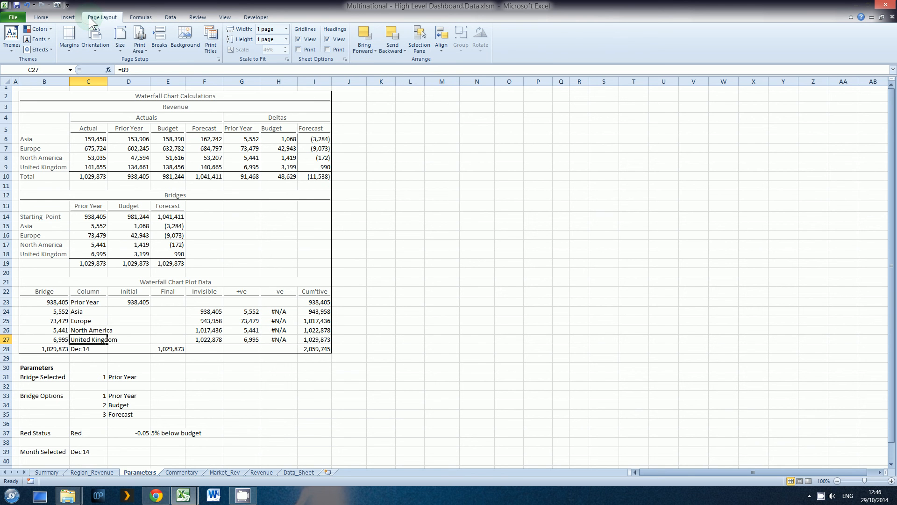
click(312, 37)
click(382, 167)
scroll(381, 167, down, 3)
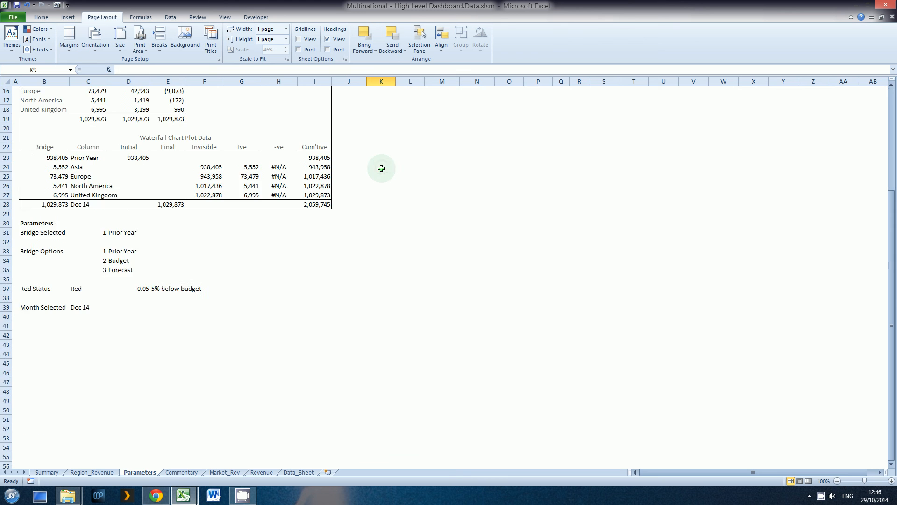
scroll(381, 167, up, 3)
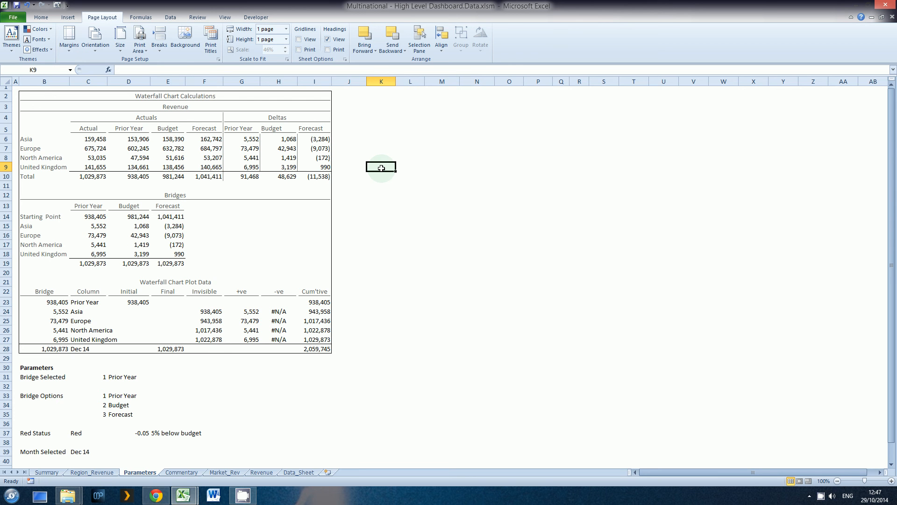
right_click(821, 496)
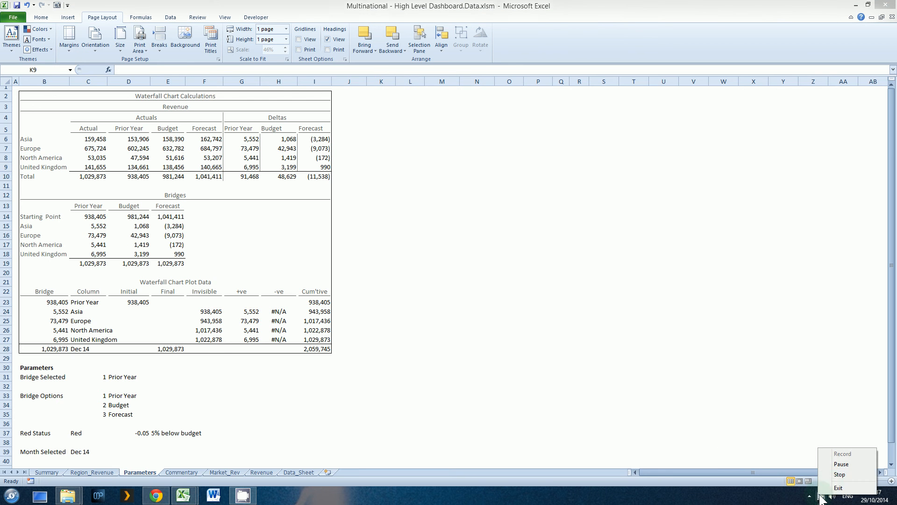
click(822, 499)
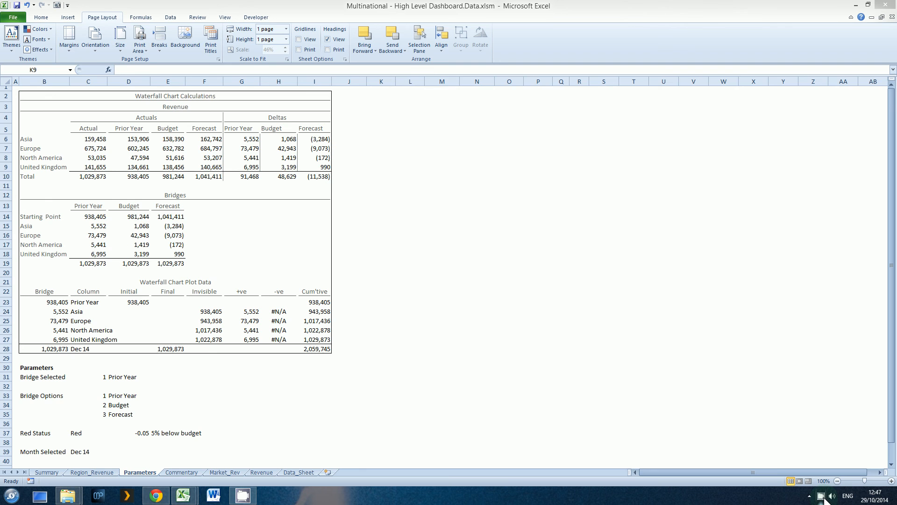